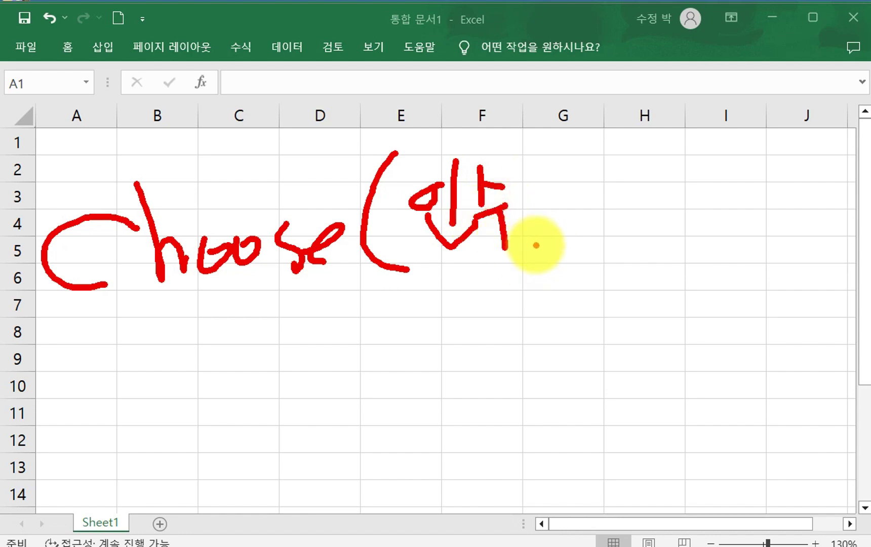
drag(419, 265, 516, 258)
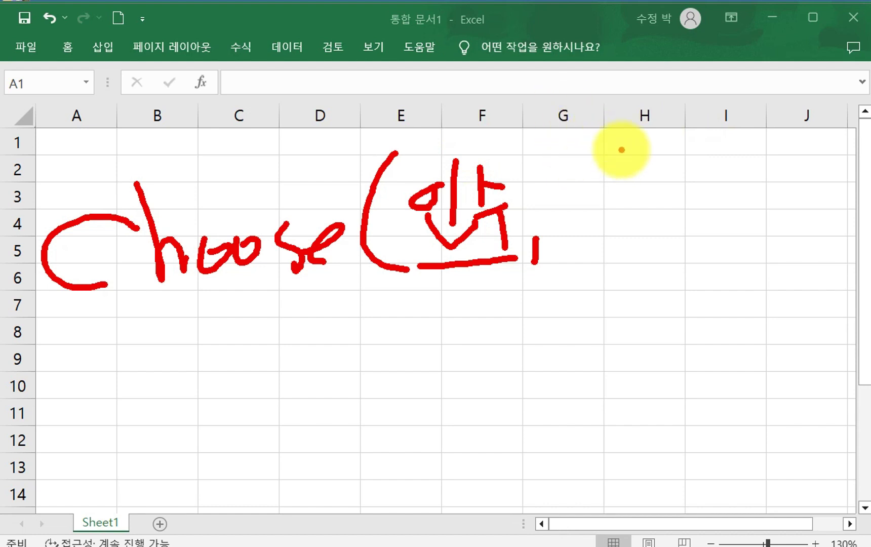
mouse_move(615, 140)
mouse_down()
mouse_move(554, 195)
mouse_move(641, 197)
mouse_move(620, 152)
mouse_up()
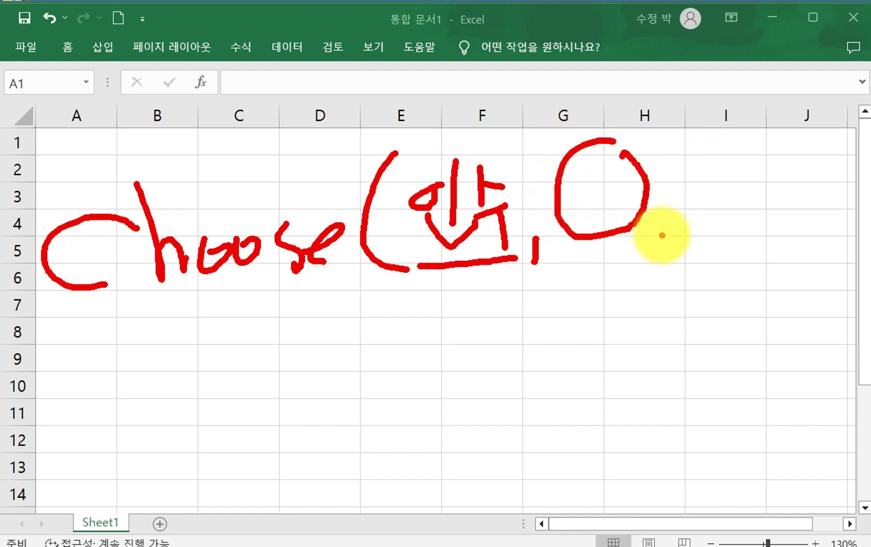
drag(663, 244, 656, 258)
mouse_move(750, 149)
mouse_down()
mouse_move(739, 144)
mouse_move(692, 207)
mouse_move(758, 180)
mouse_move(744, 145)
mouse_up()
drag(768, 220, 759, 239)
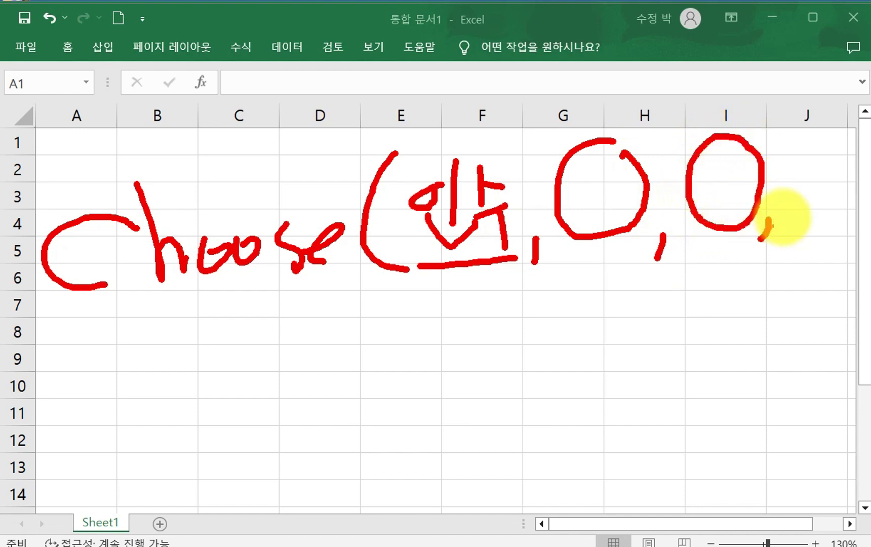
mouse_move(813, 136)
mouse_down()
mouse_move(815, 214)
mouse_move(804, 132)
mouse_up()
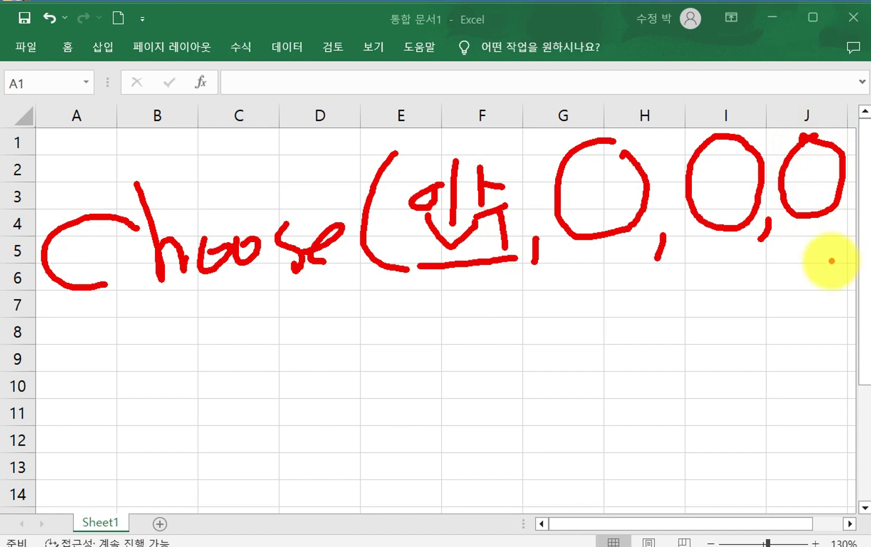
drag(600, 140, 632, 168)
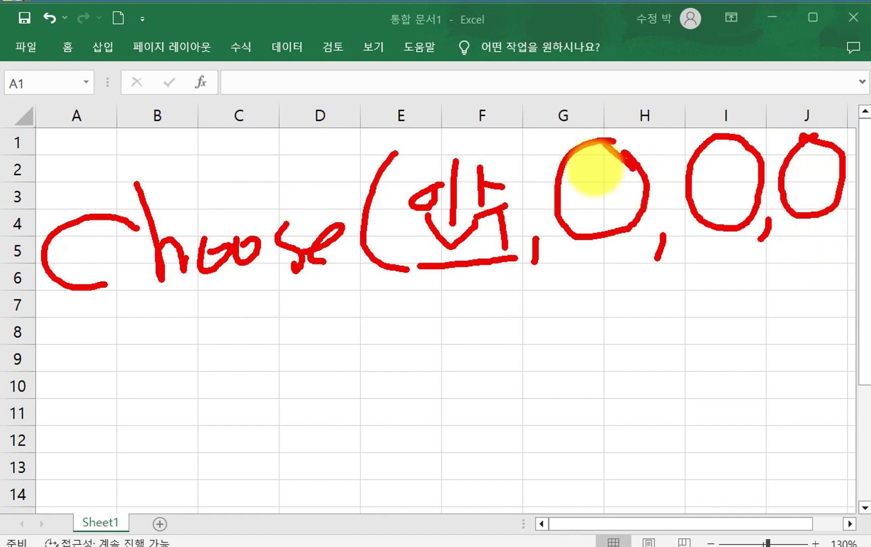
mouse_move(484, 142)
mouse_down()
mouse_move(421, 207)
mouse_move(482, 132)
mouse_up()
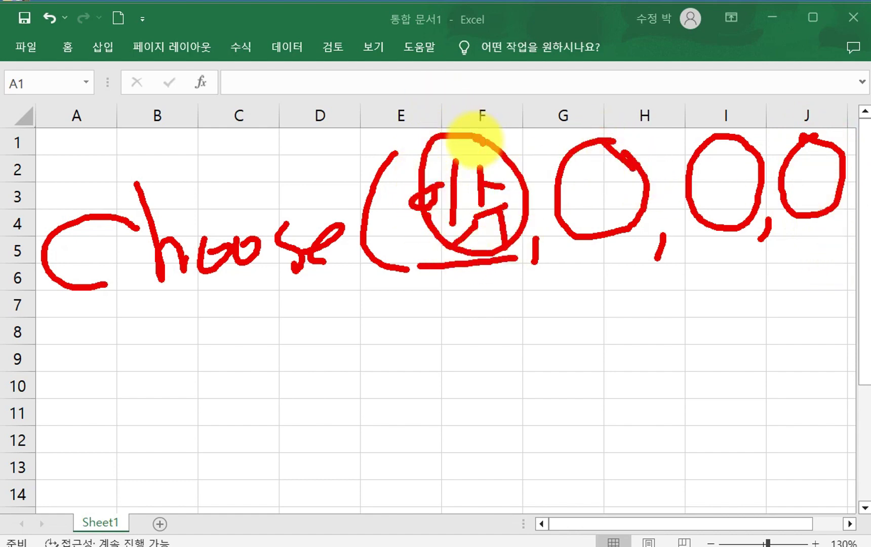
mouse_move(469, 172)
mouse_down()
mouse_move(486, 88)
mouse_move(606, 139)
mouse_up()
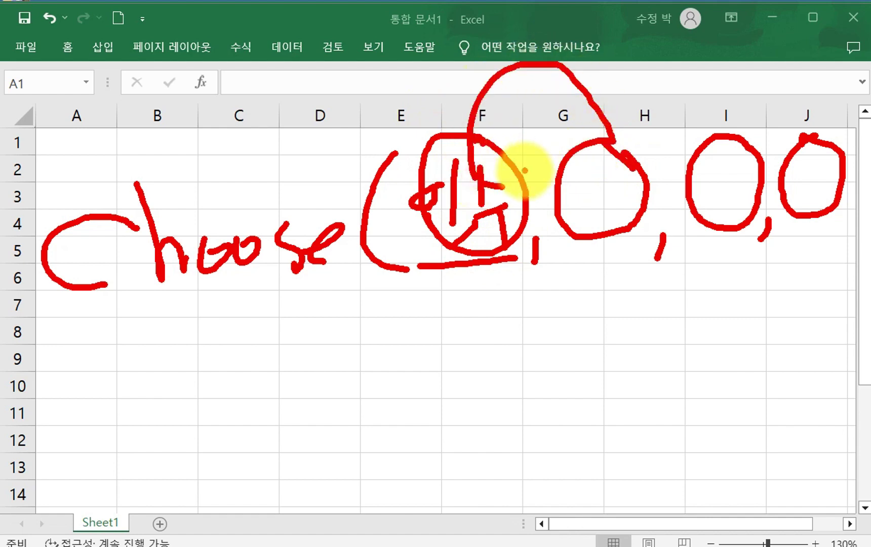
mouse_move(487, 169)
mouse_down()
mouse_move(602, 81)
mouse_move(704, 154)
mouse_up()
drag(478, 175, 771, 130)
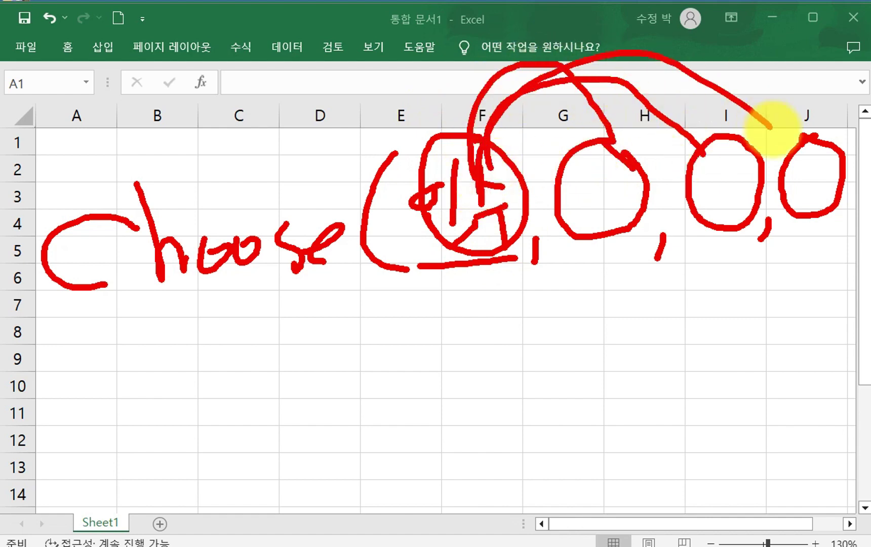
mouse_move(477, 173)
mouse_down()
mouse_move(666, 81)
mouse_move(783, 139)
mouse_move(573, 88)
mouse_move(770, 149)
mouse_up()
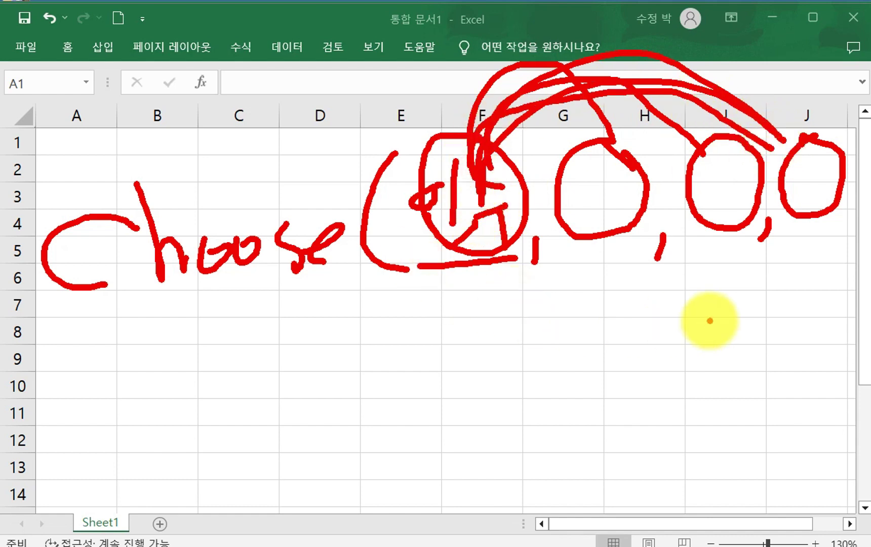
mouse_move(832, 101)
mouse_down()
mouse_move(862, 157)
mouse_move(828, 248)
mouse_up()
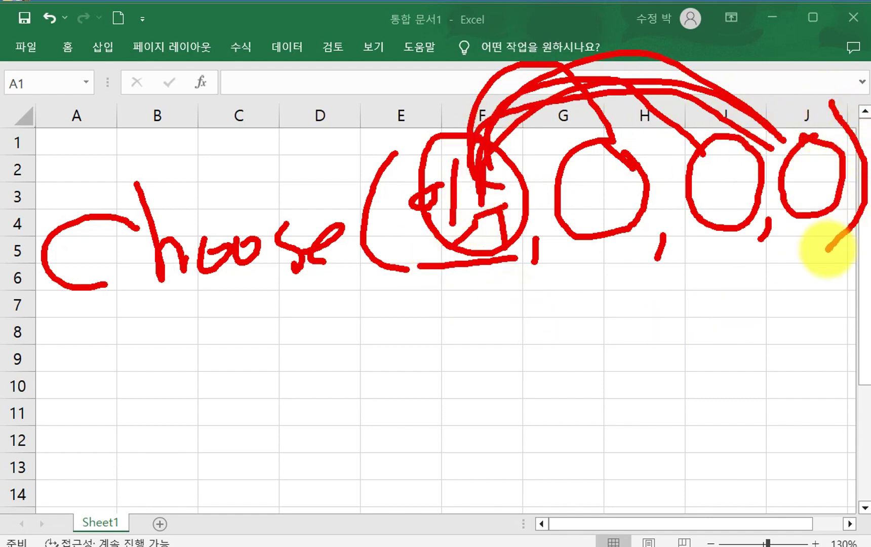
drag(393, 254, 626, 281)
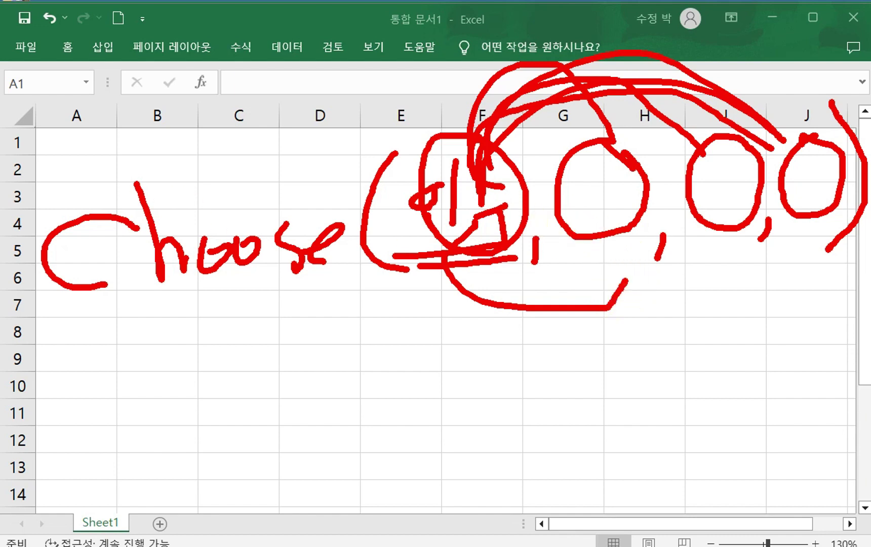
key(Escape)
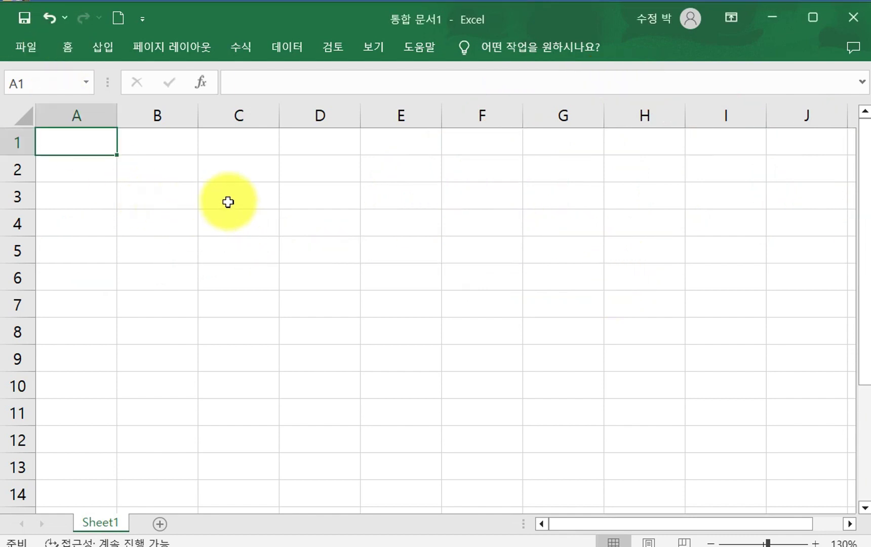
Start a CHOOSE formula in cell C3 and open its function arguments dialog
click(228, 202)
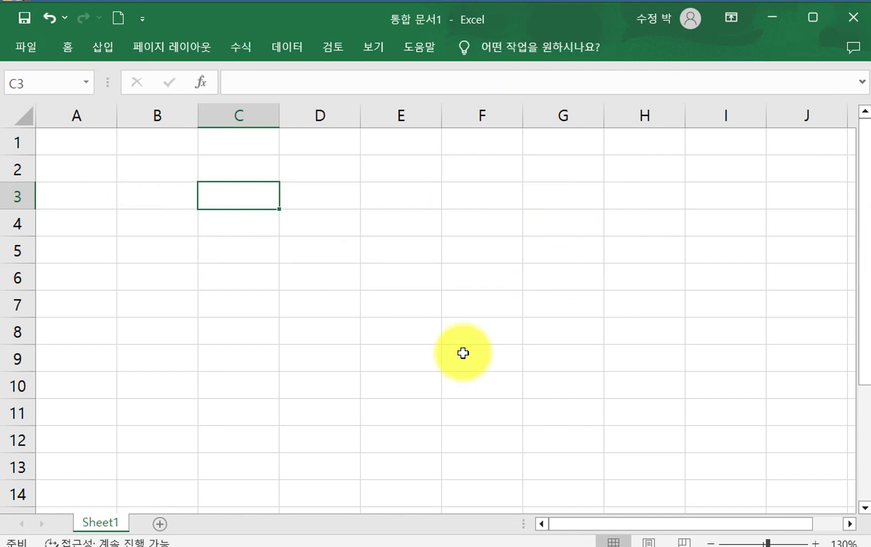
text(=ch)
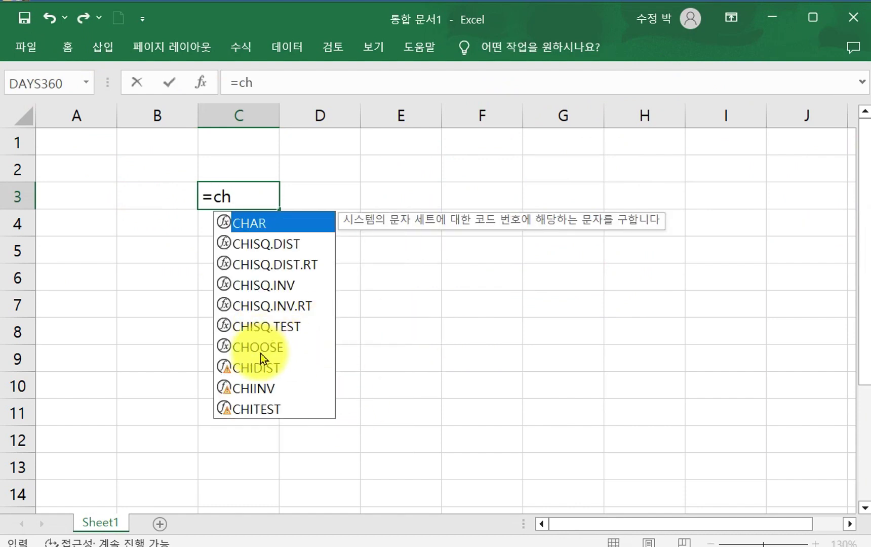
double_click(261, 352)
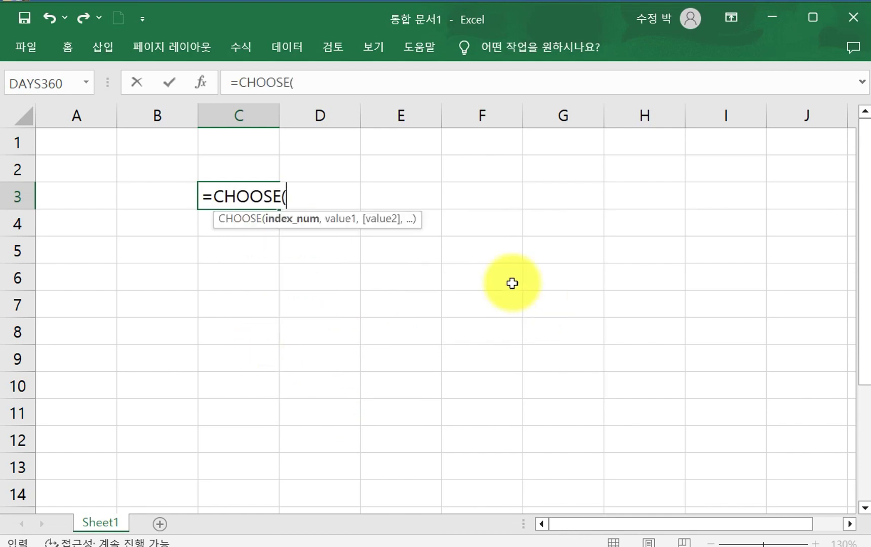
click(200, 82)
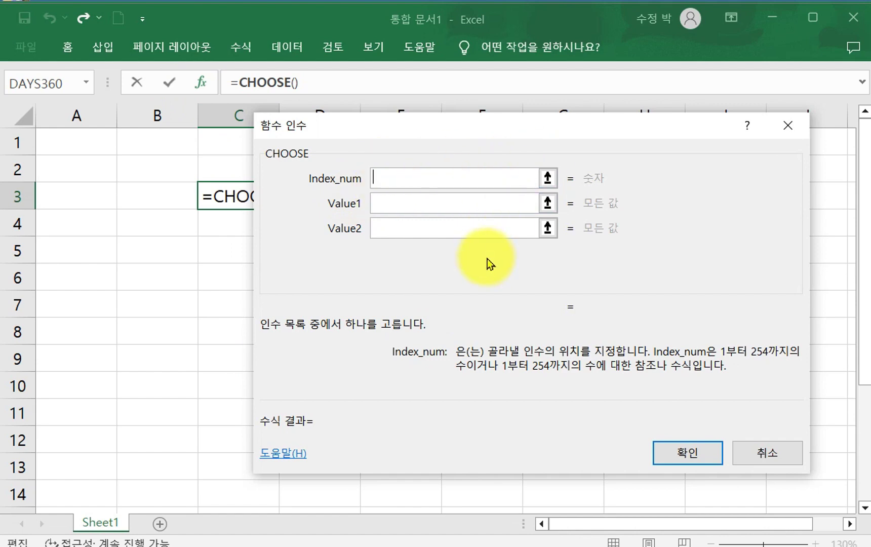
Set the CHOOSE function's Value1 argument to "1월"
click(388, 202)
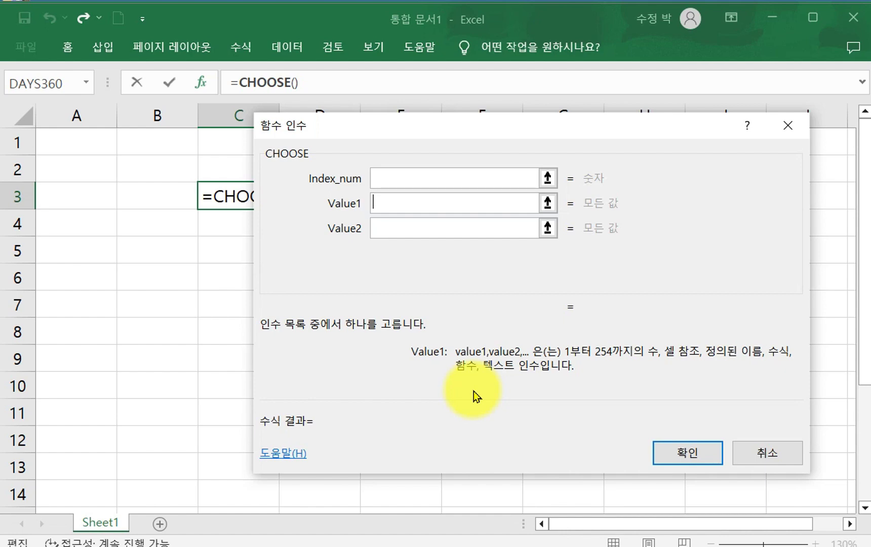
text(1dnjf)
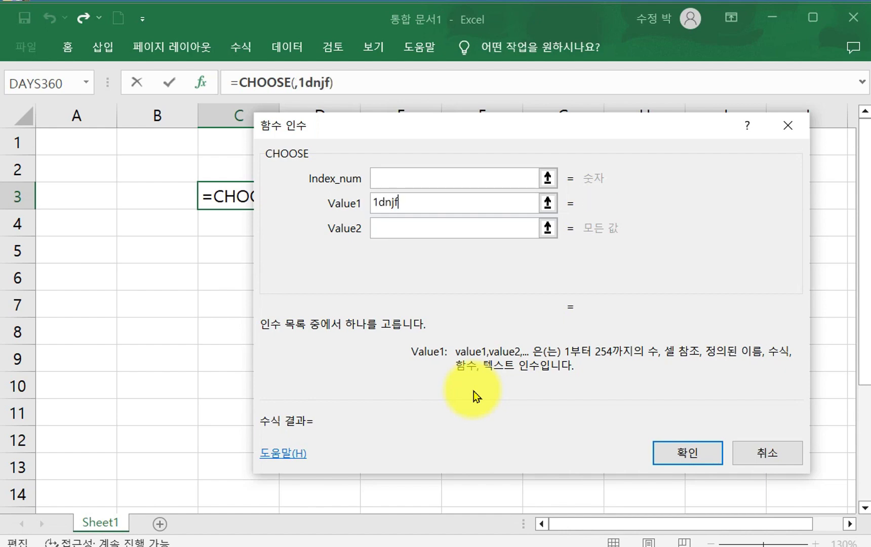
key(BackSpace)
key(BackSpace)
key(BackSpace)
key(BackSpace)
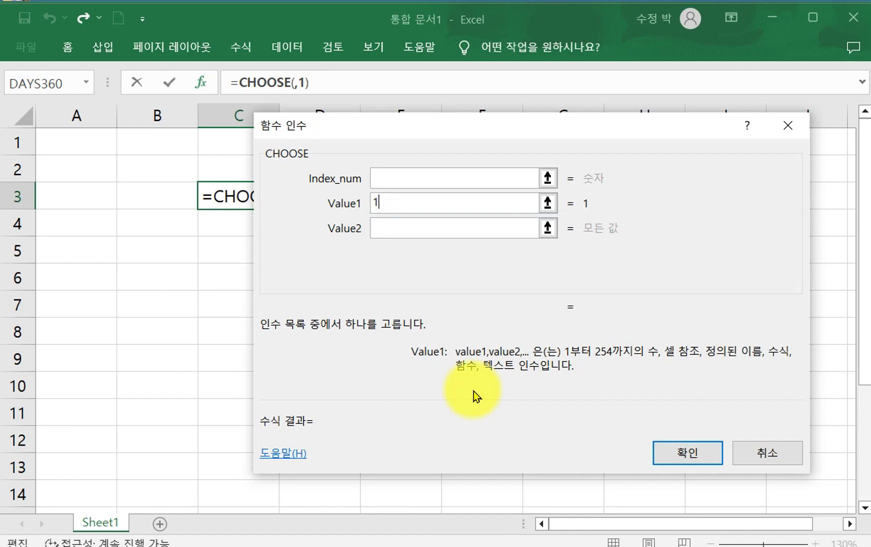
text(월)
key(Tab)
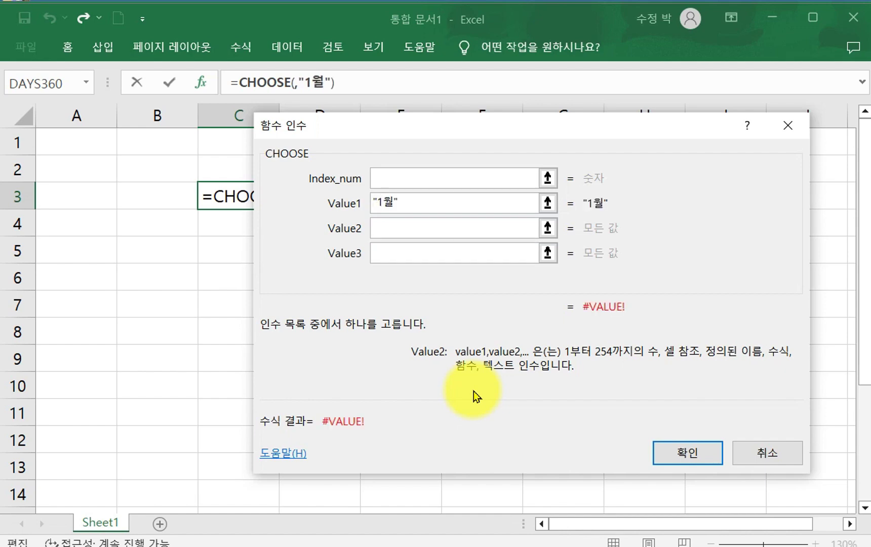
Fill the CHOOSE arguments Value2 to Value4 with 2월, 3월 and 4월
text(2월)
key(Tab)
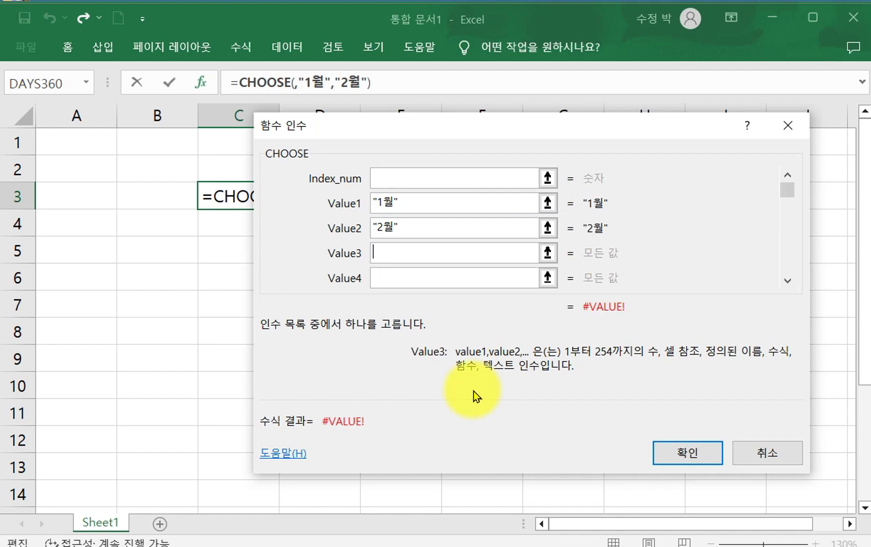
text(3월)
key(Tab)
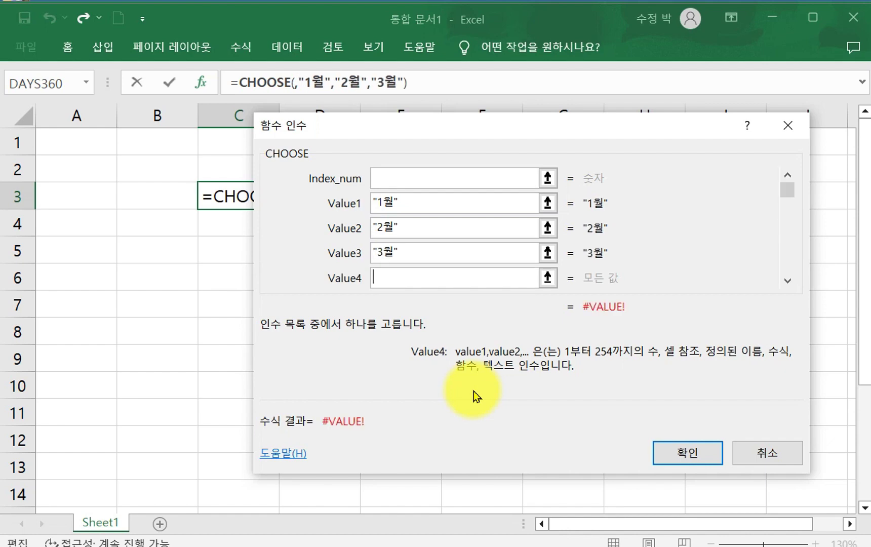
text(4)
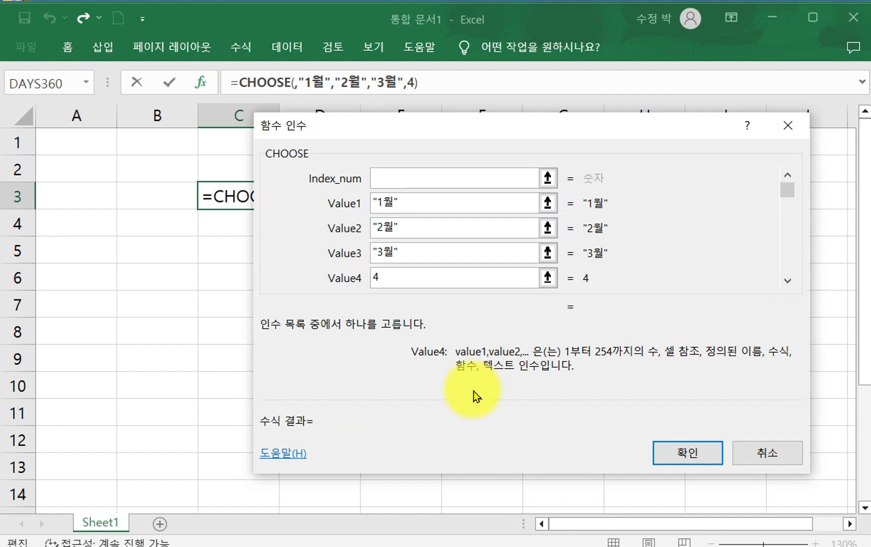
text(월)
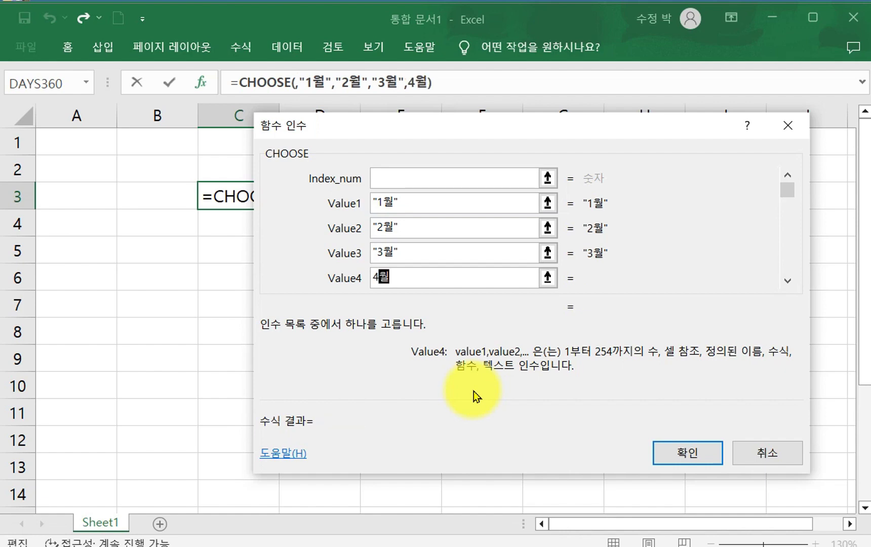
key(Tab)
Fill the CHOOSE arguments Value5 to Value8 with 5월, 6월, 7월 and 8월
text(5월)
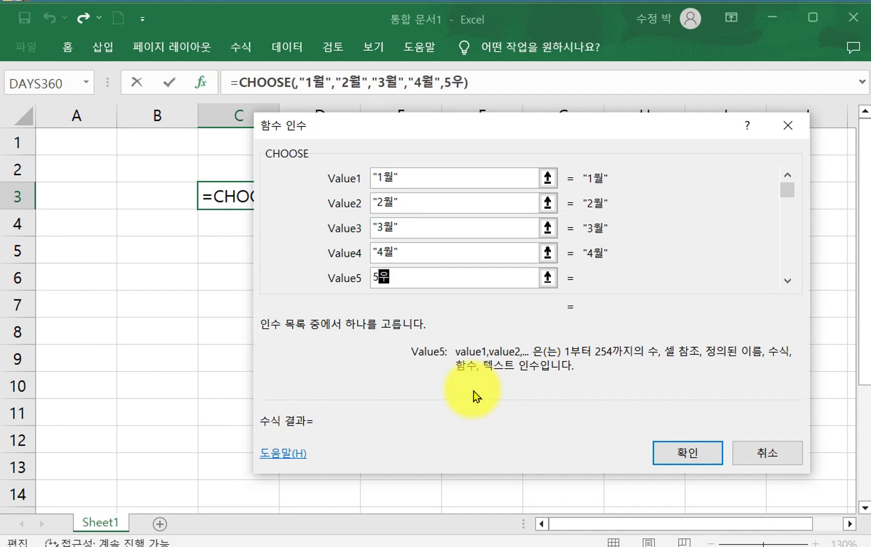
key(Tab)
text(6월)
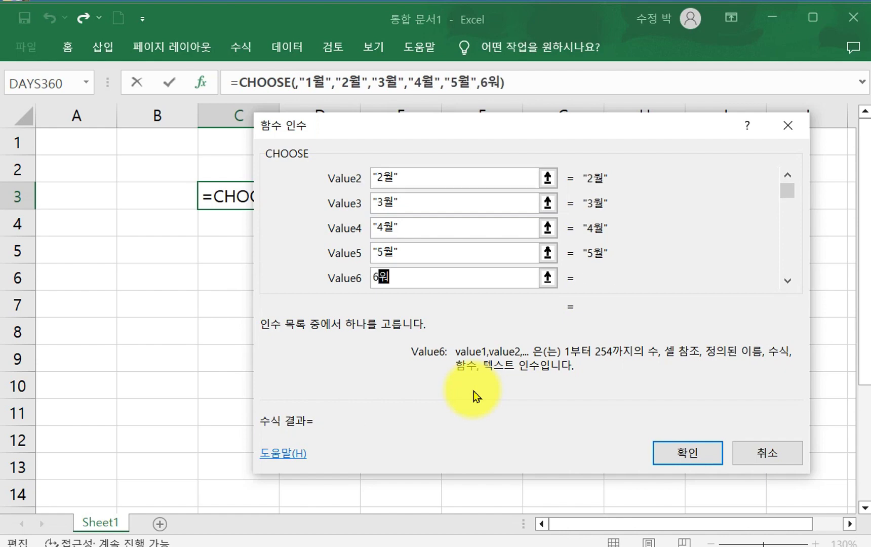
key(Tab)
text(7)
text(월)
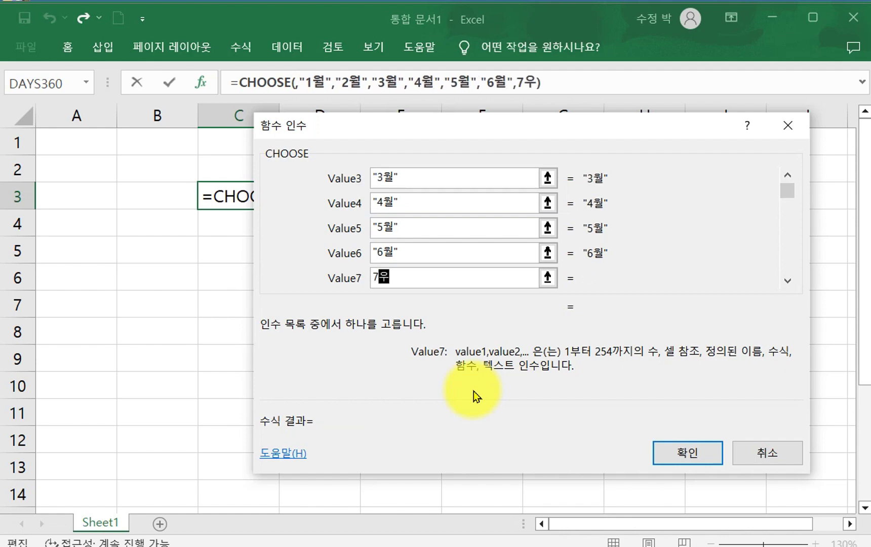
key(Tab)
text(8월)
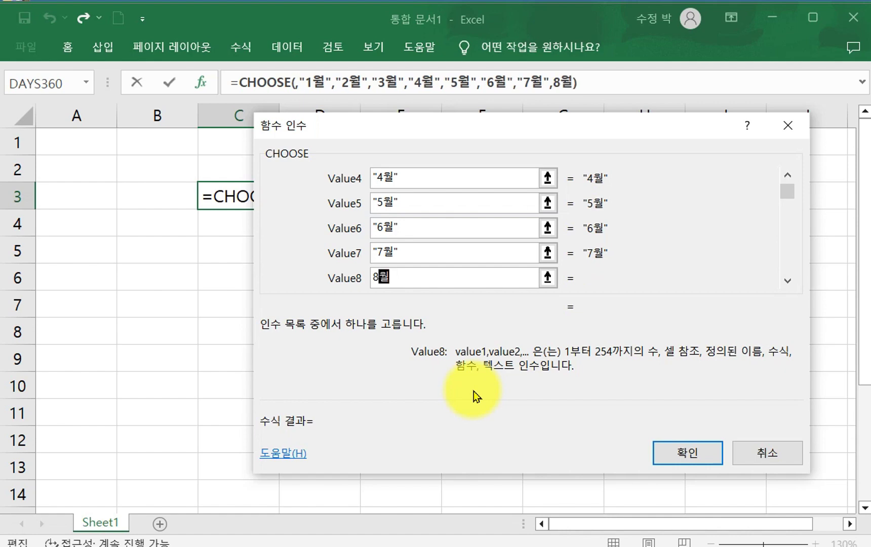
key(Tab)
Fill the CHOOSE arguments Value9 to Value12 with 9월, 10월, 11월 and 12월
text(9)
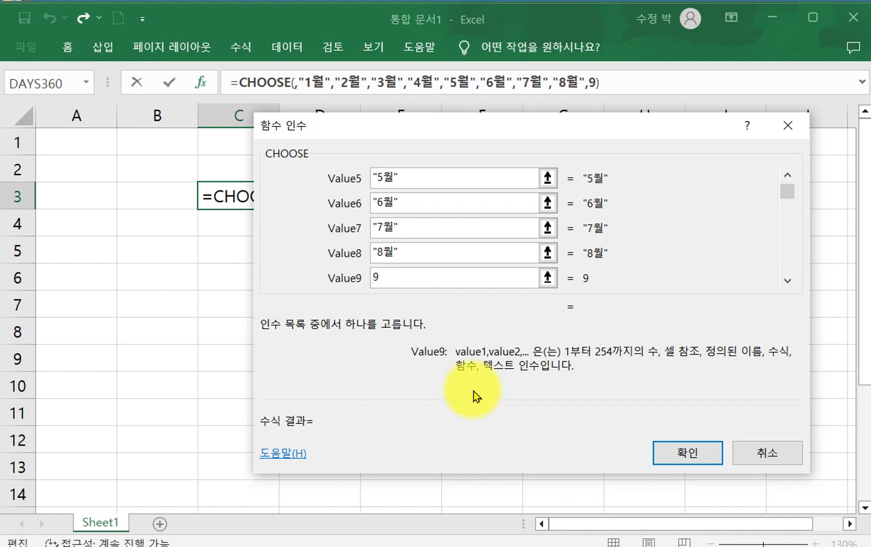
text(우)
key(BackSpace)
text(월)
key(Tab)
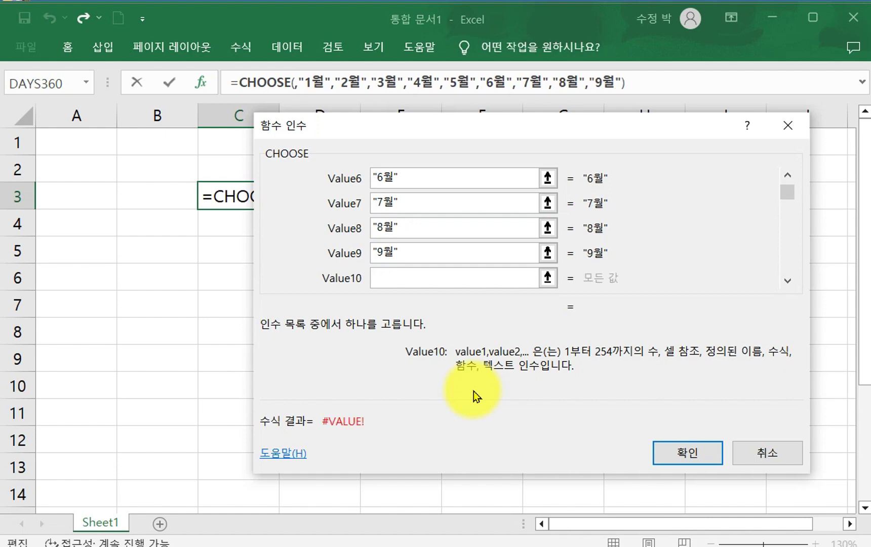
text(10월)
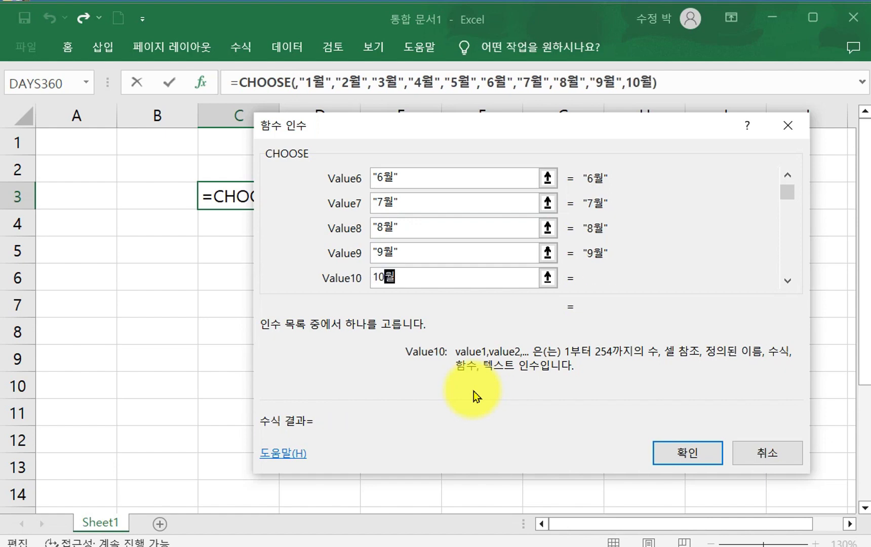
key(Tab)
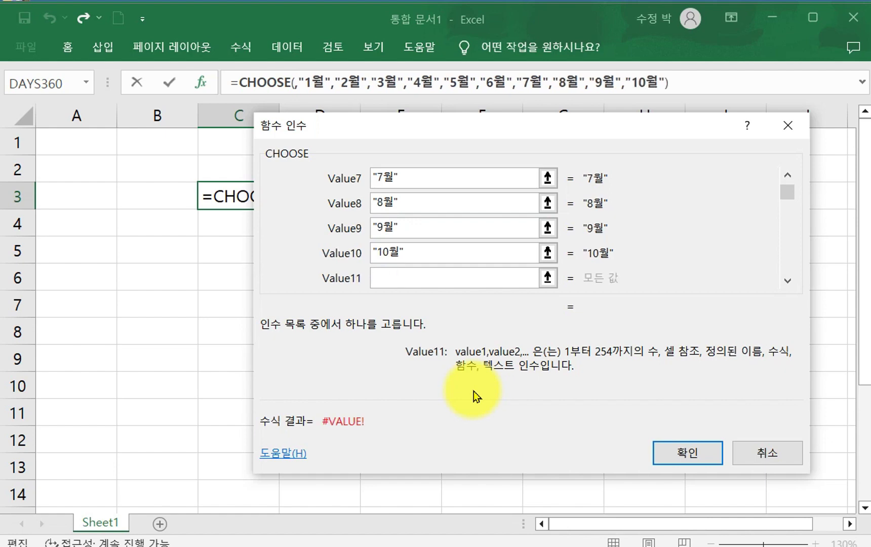
text(11월)
key(Tab)
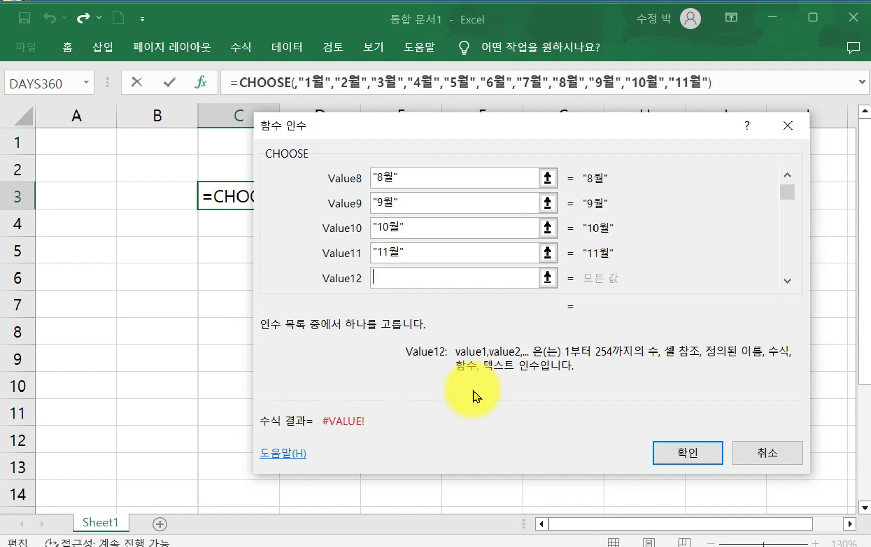
text(12월)
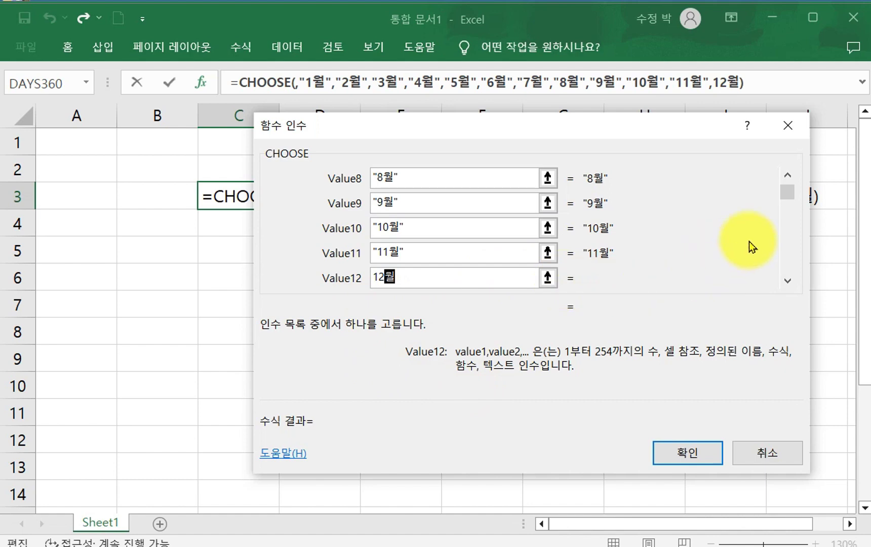
click(786, 174)
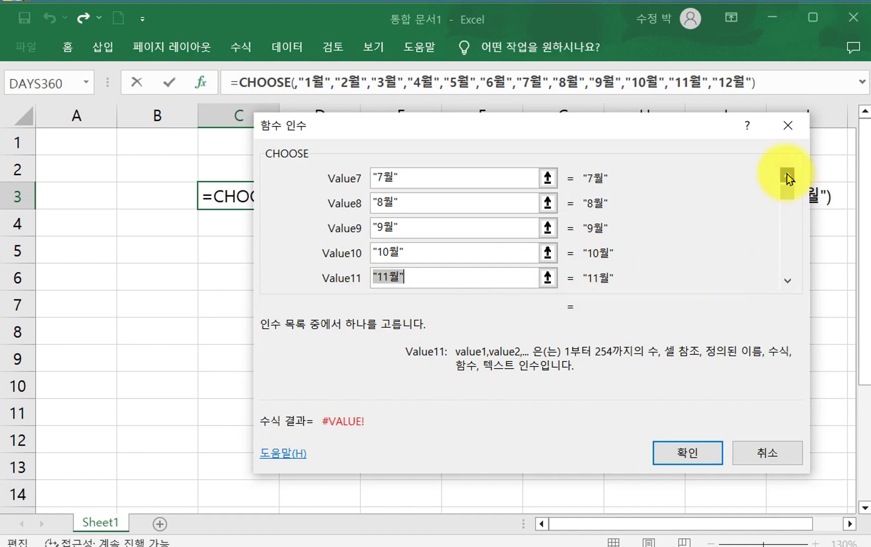
Try 3 as the CHOOSE function's Index_num, replace it with 12 and insert the formula in C3
click(787, 174)
click(429, 177)
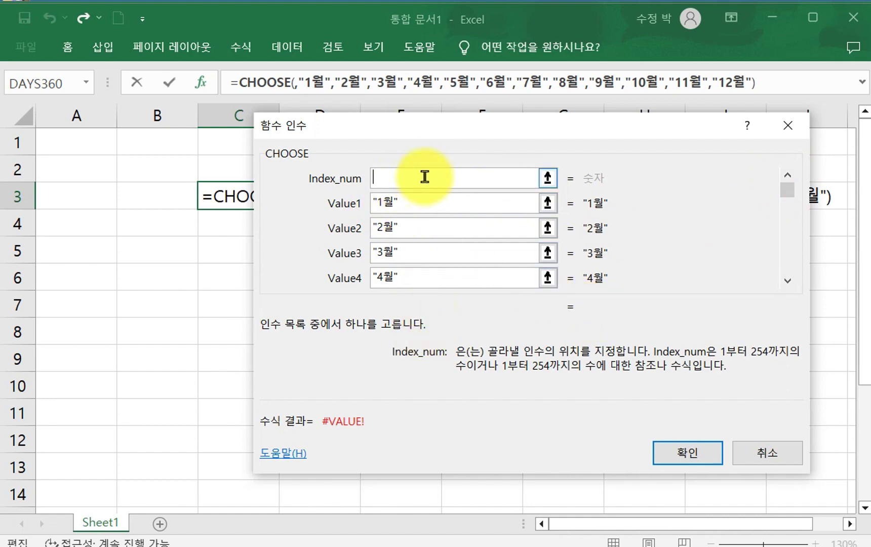
text(3)
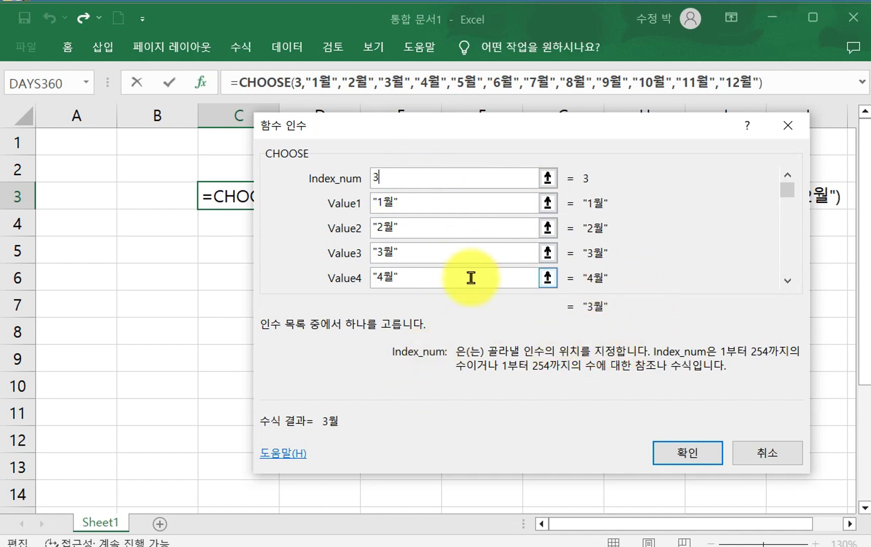
key(BackSpace)
text(12)
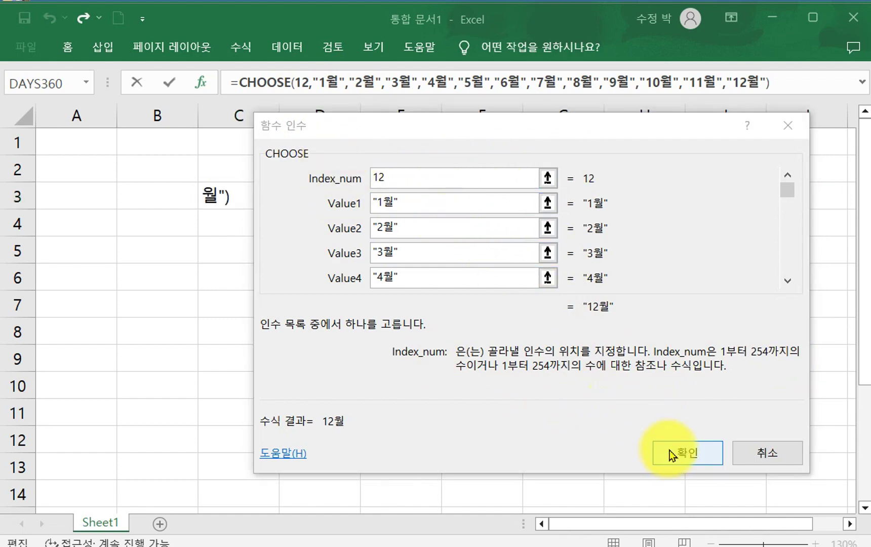
click(698, 454)
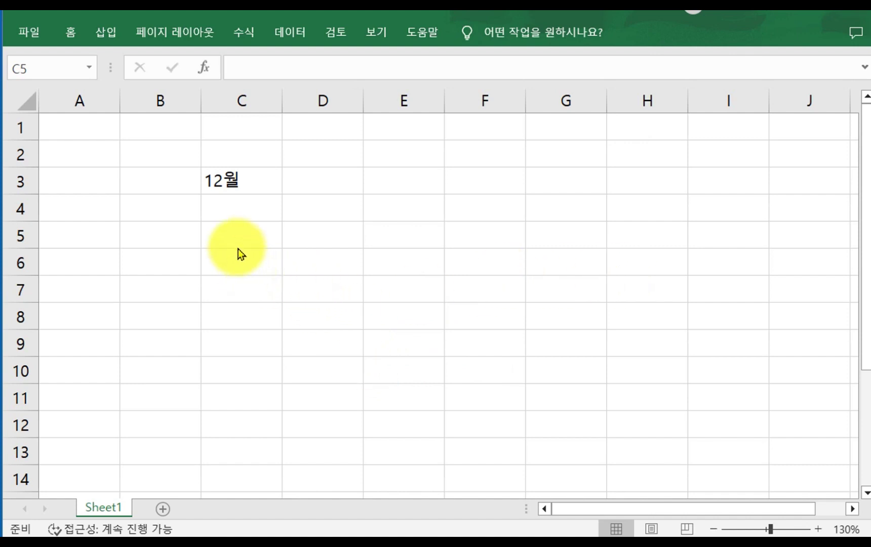
Start a WEEKDAY formula in cell C5 and open its function arguments for editing
click(233, 232)
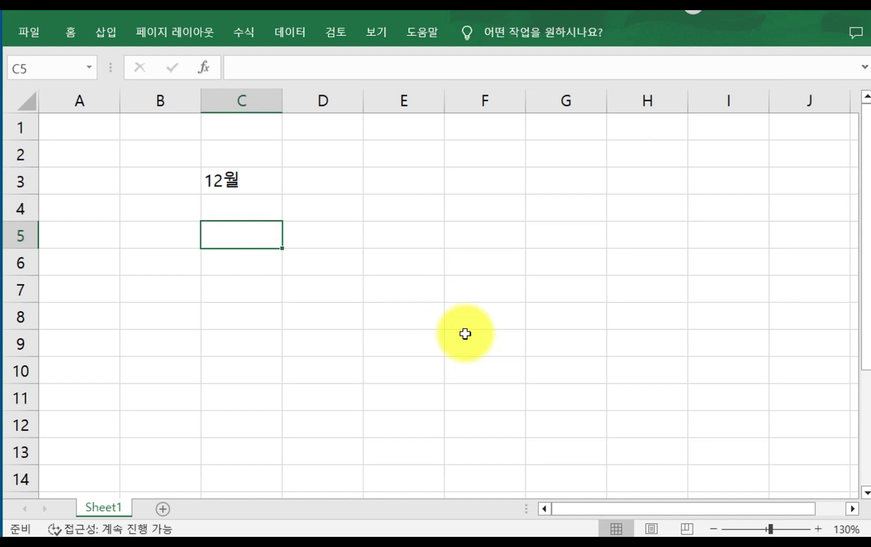
text(=)
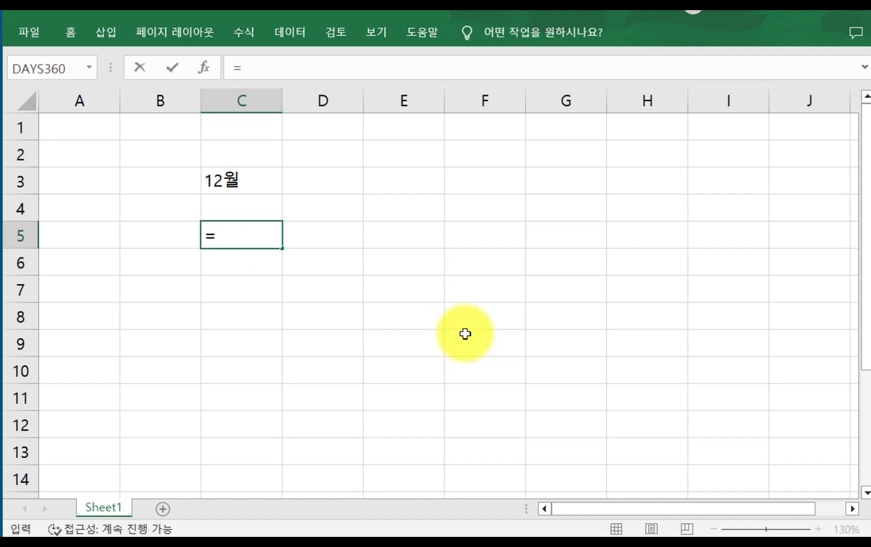
text(w)
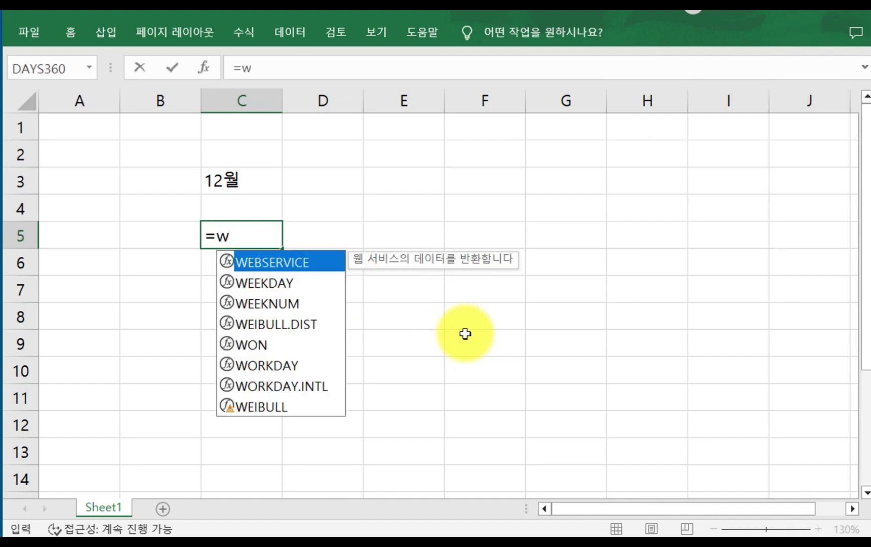
double_click(277, 284)
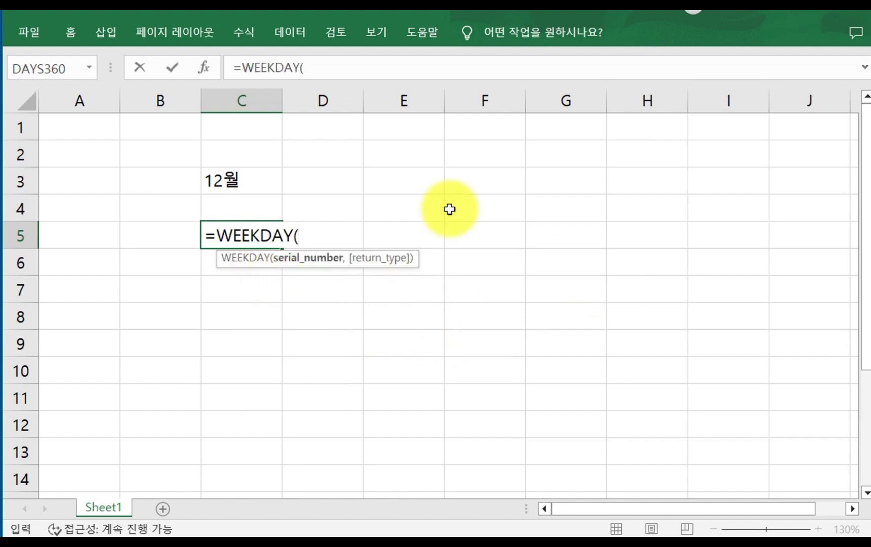
click(204, 67)
drag(569, 152, 476, 165)
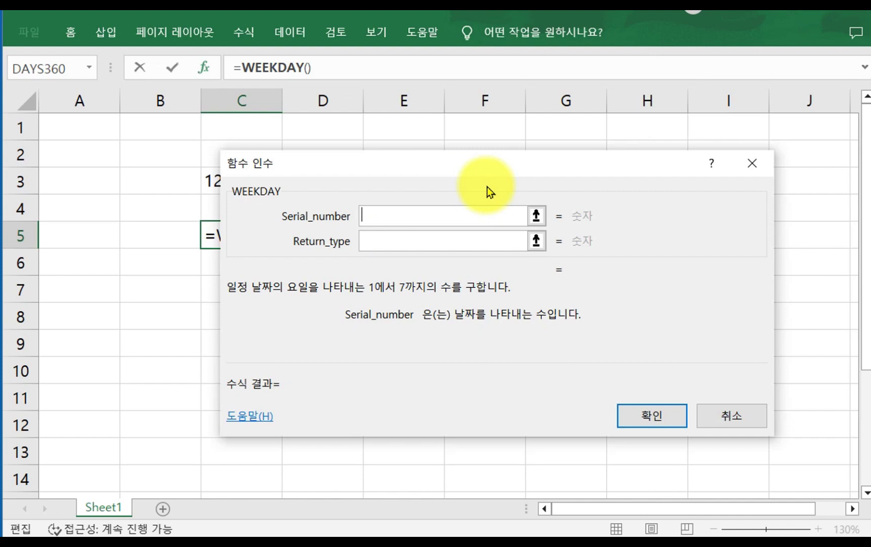
Set WEEKDAY's Serial_number to today() and Return_type to 2, and insert the formula in C5
text(toda)
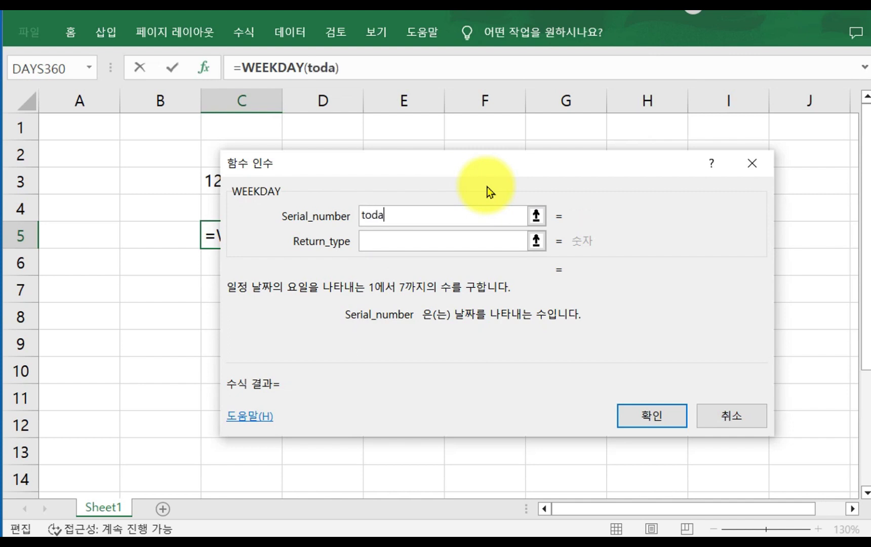
text(y())
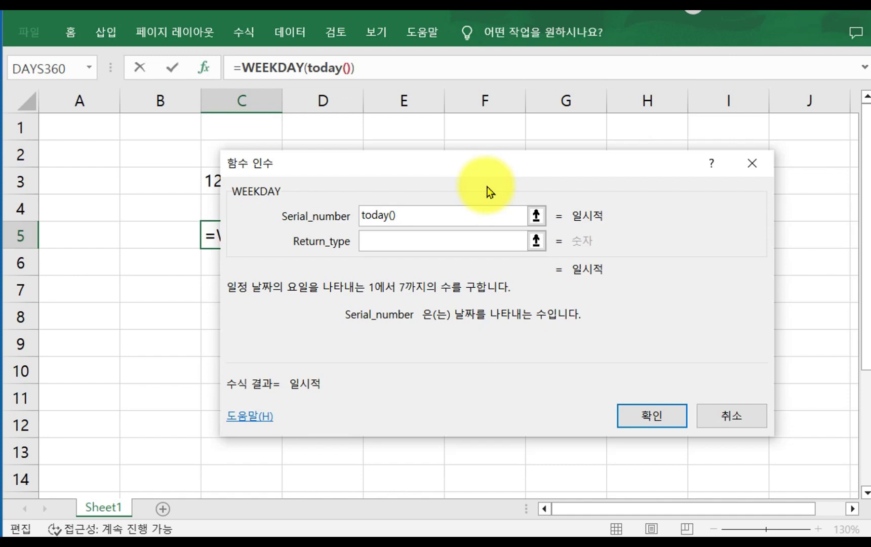
click(377, 241)
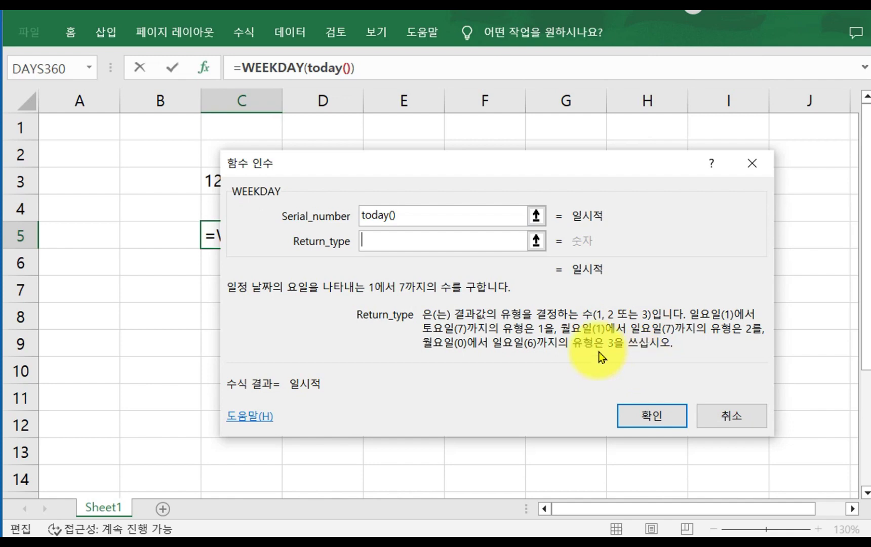
click(365, 242)
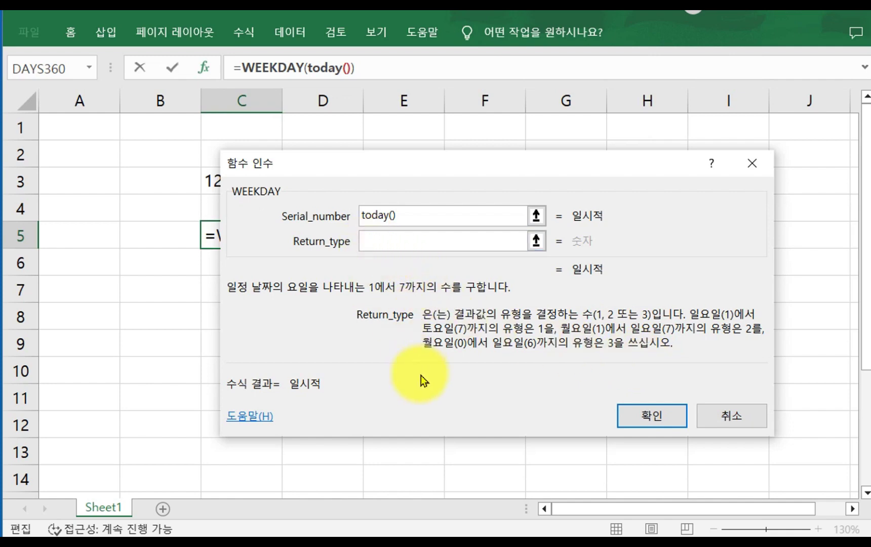
text(2)
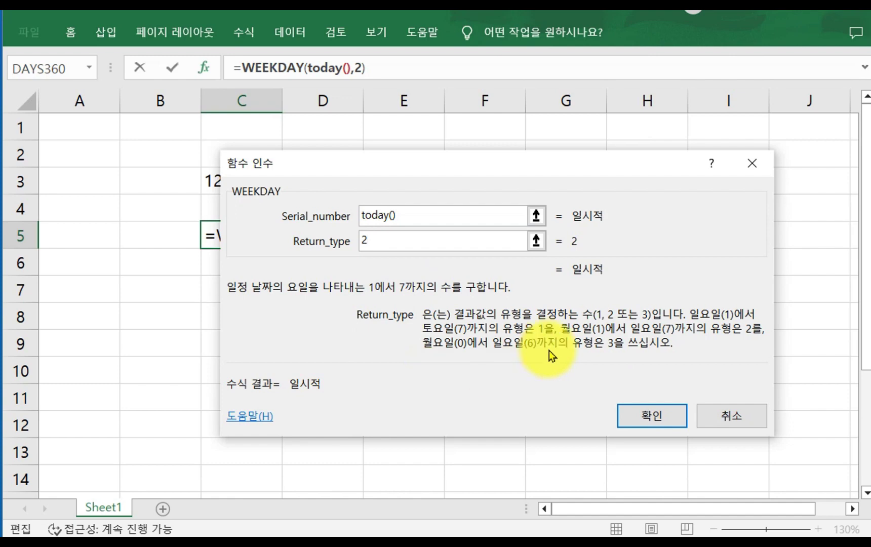
click(653, 417)
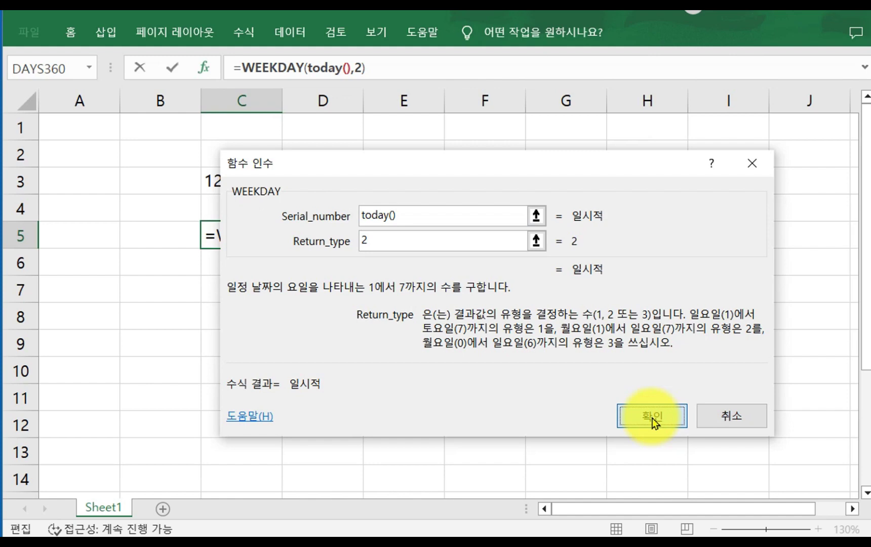
click(652, 418)
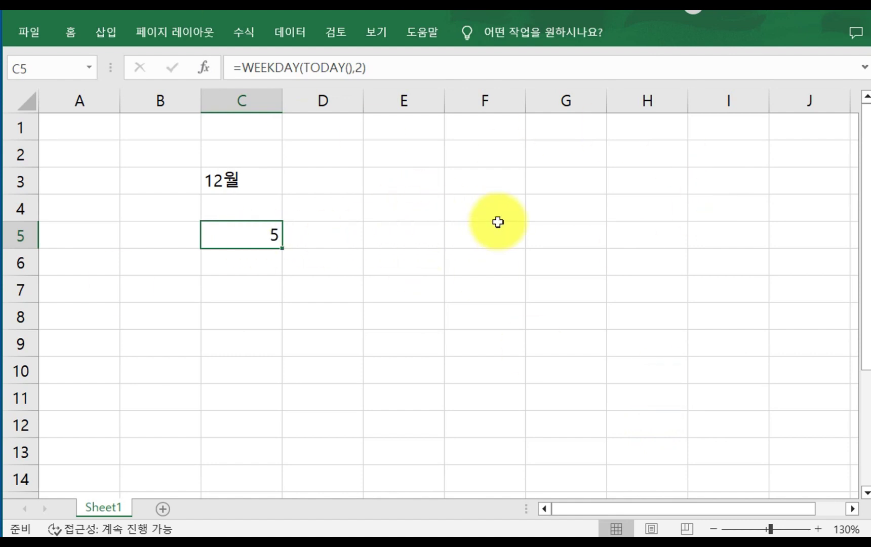
Enter the date 23-11-30 in cell F4
click(473, 208)
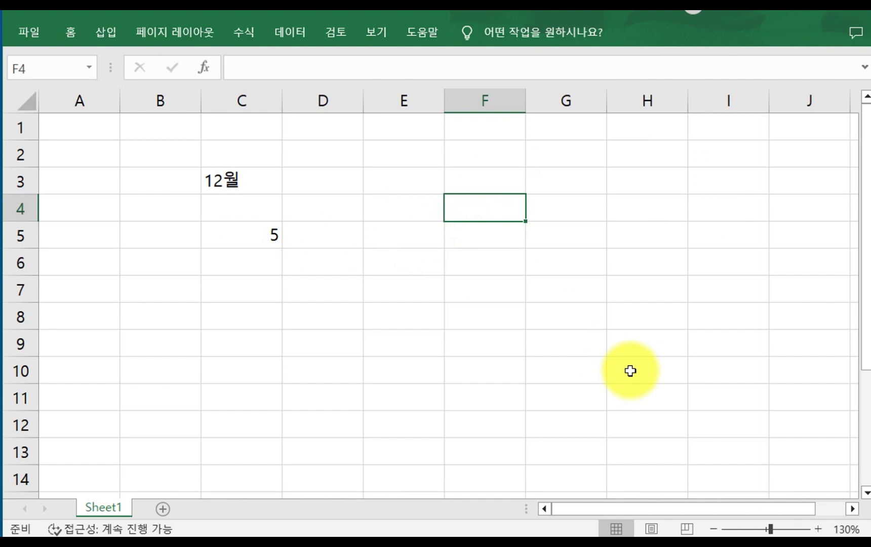
text(23-)
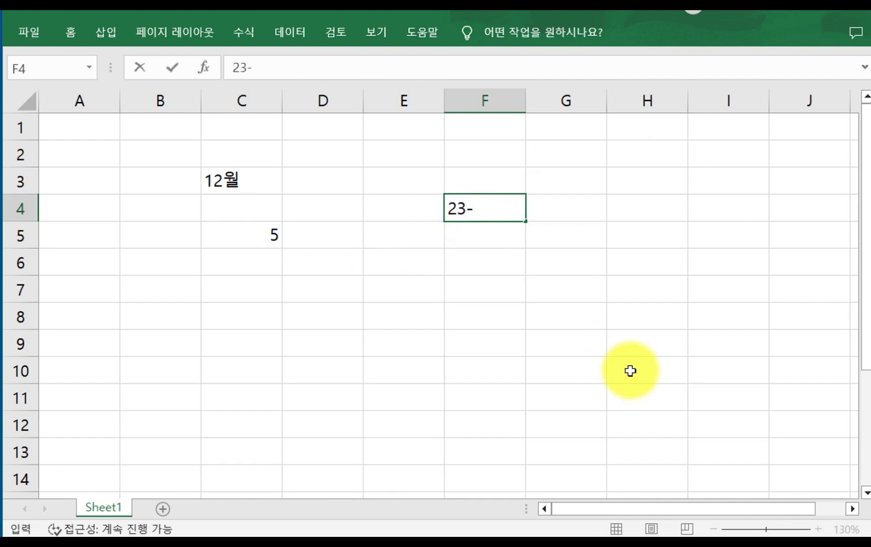
text(11-30)
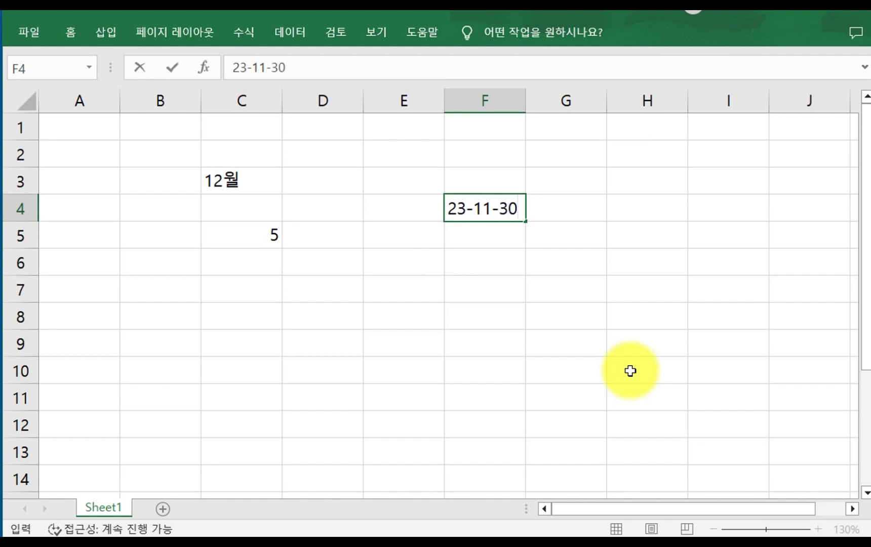
key(Return)
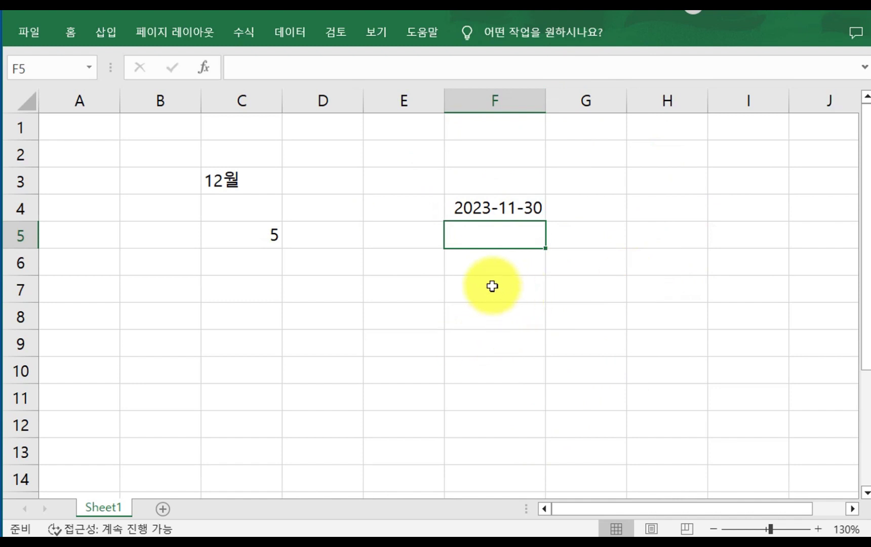
Start a WEEKDAY formula in cell F6 and open its function arguments, keeping the date in F4 uncovered
click(489, 270)
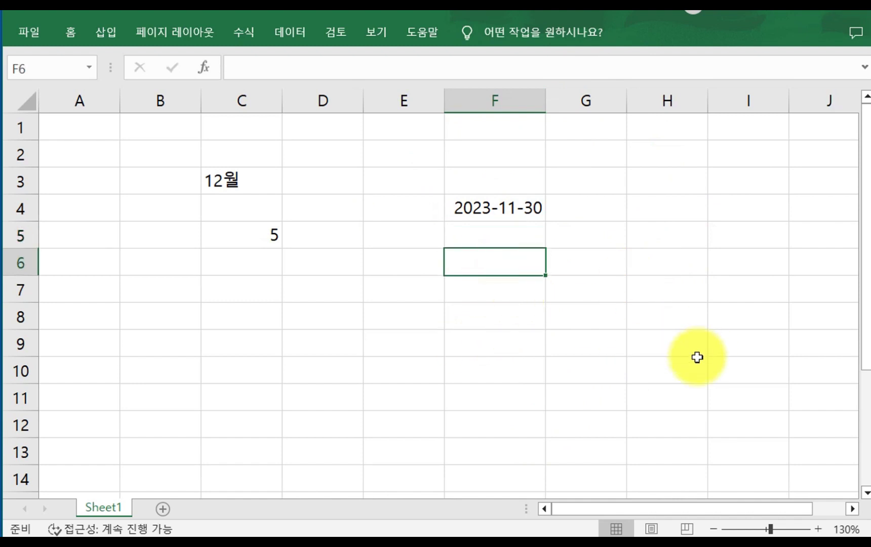
text(=w)
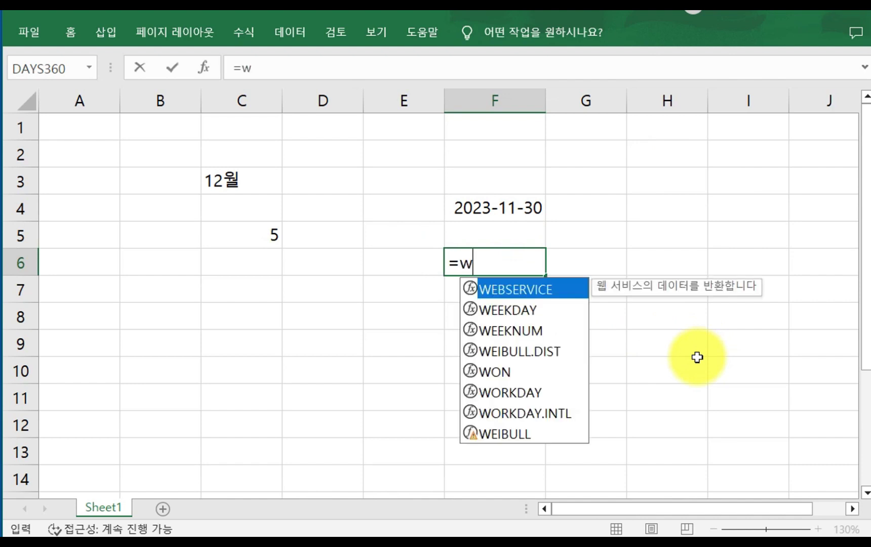
click(518, 312)
click(519, 313)
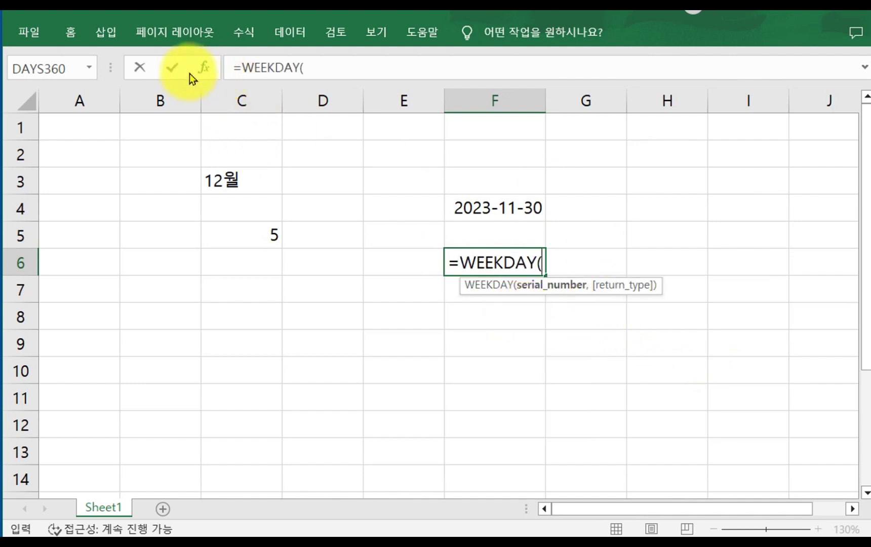
click(205, 71)
drag(532, 173, 614, 247)
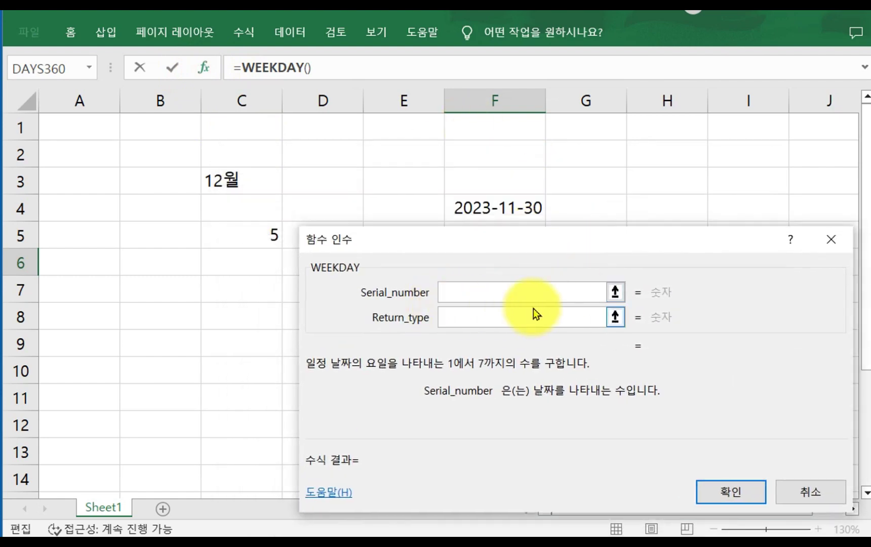
Set WEEKDAY's Serial_number to F4 and Return_type to 2, and insert the formula in F6
click(489, 211)
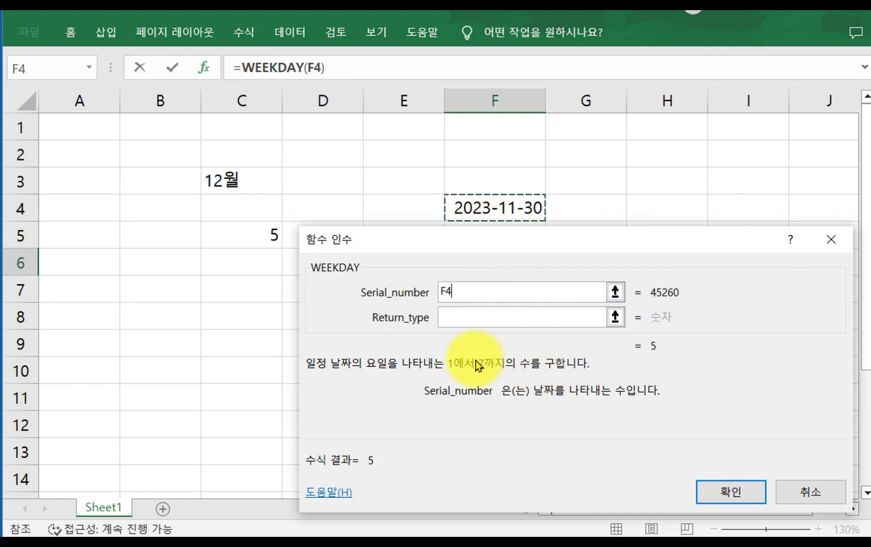
click(459, 319)
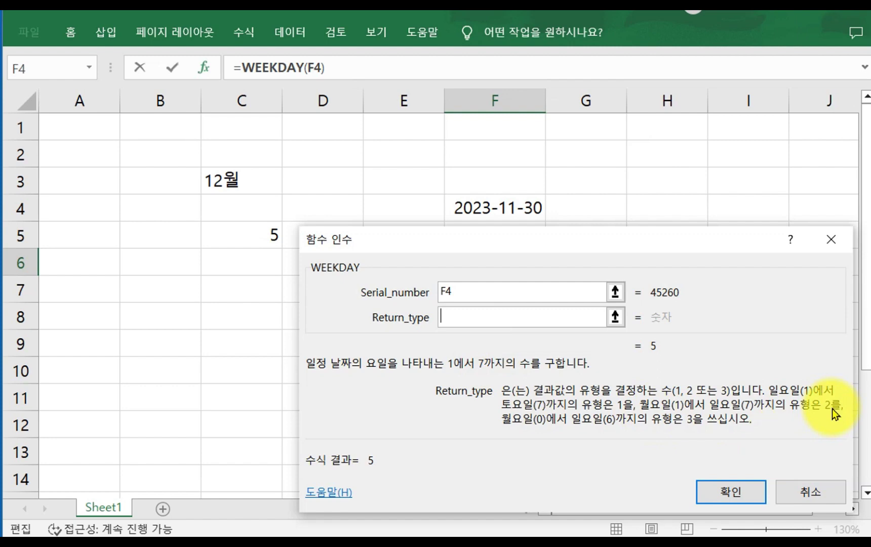
text(2)
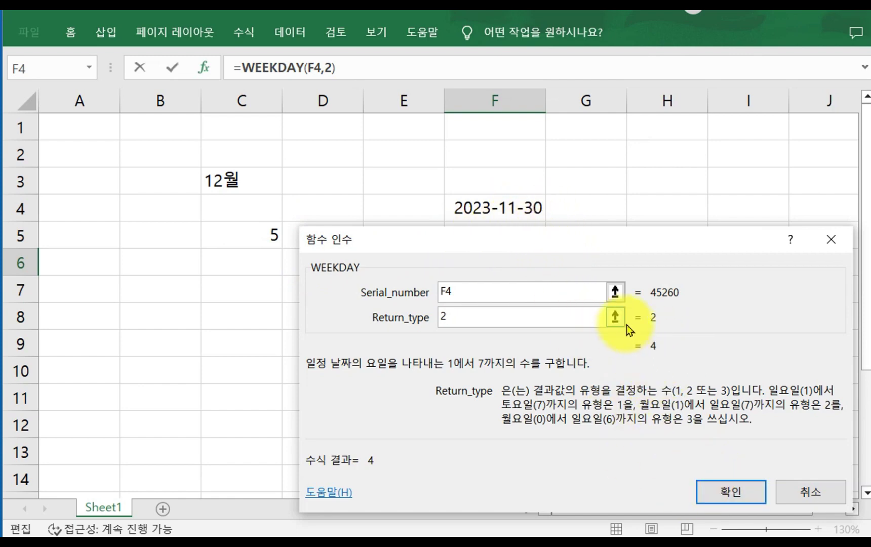
click(722, 499)
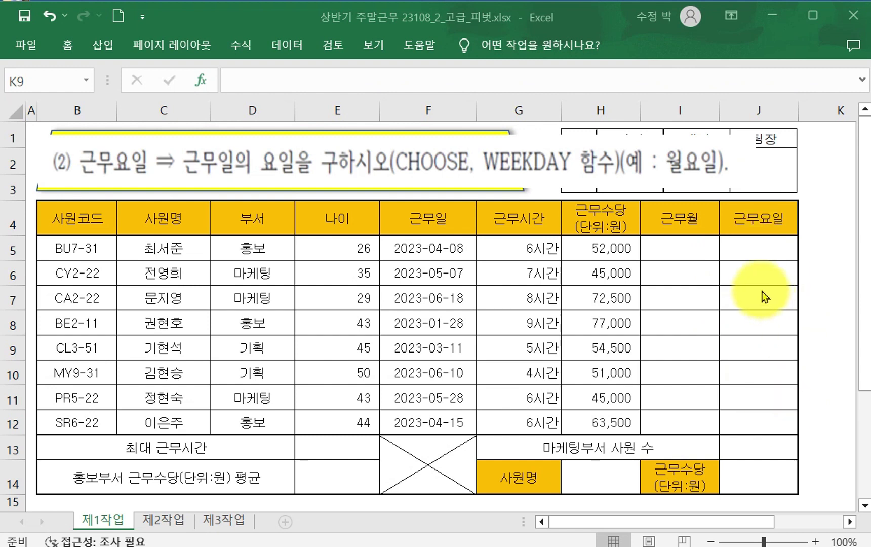
Select the 근무요일 cells J5:J12 and start a CHOOSE formula in them
drag(718, 234, 790, 421)
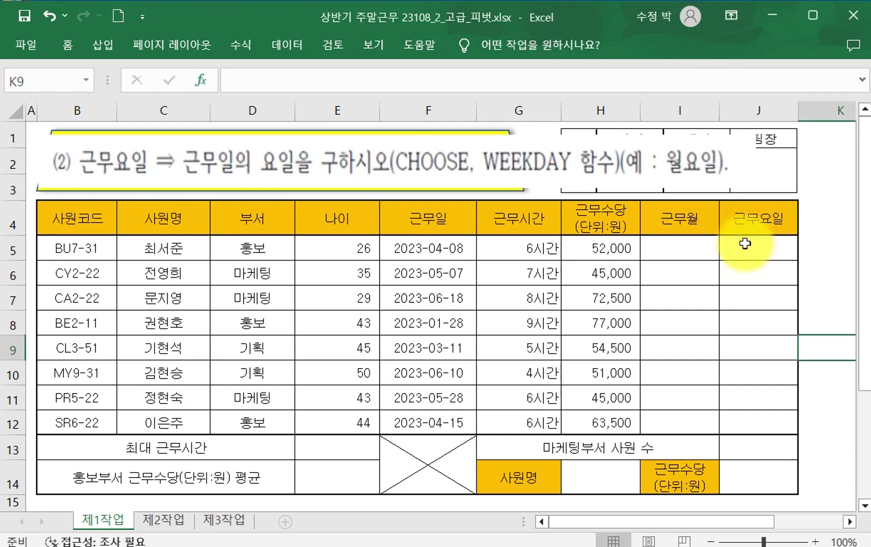
drag(754, 251, 755, 421)
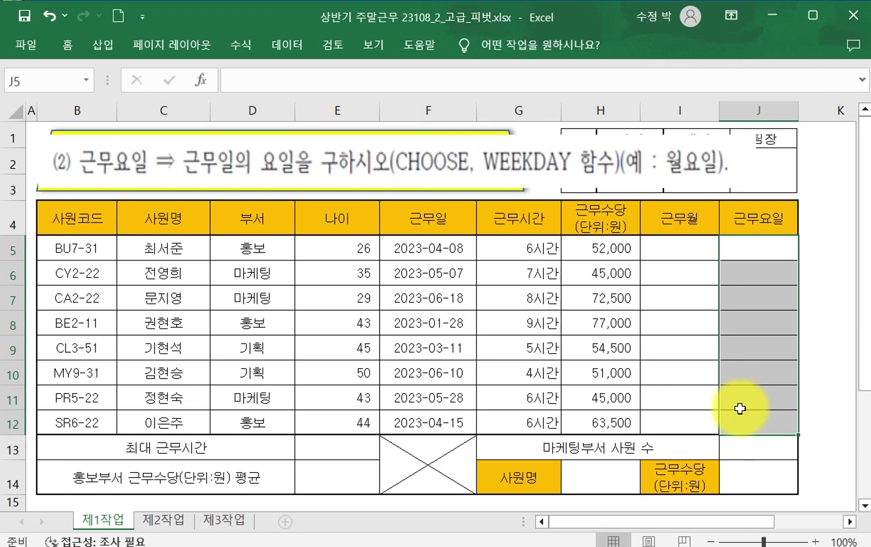
text(=)
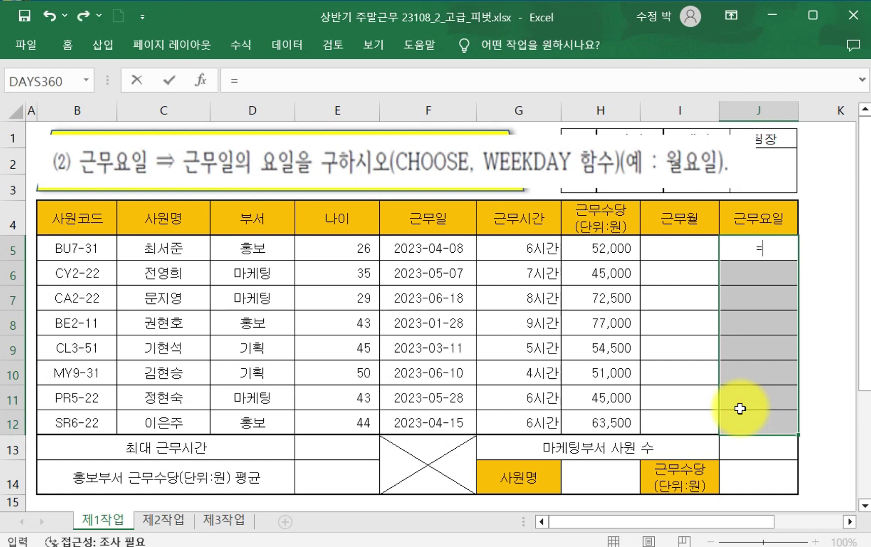
text(ch)
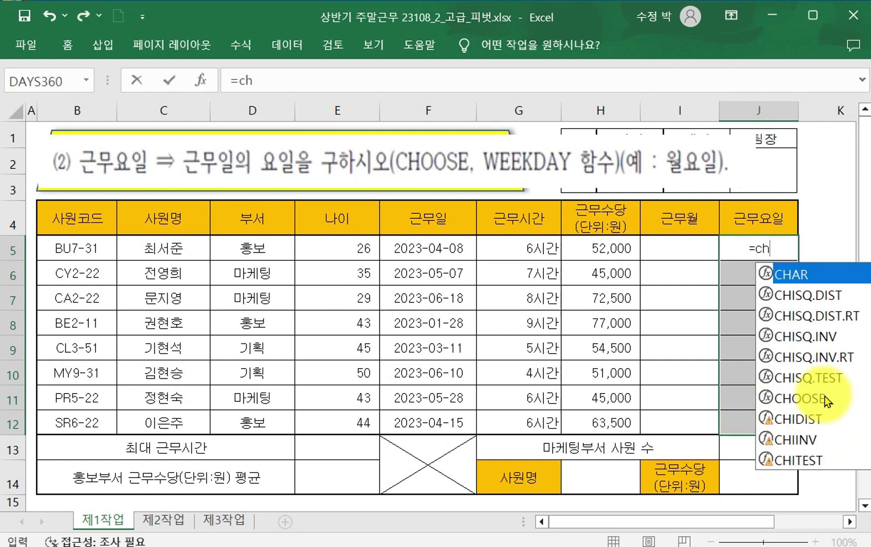
double_click(805, 403)
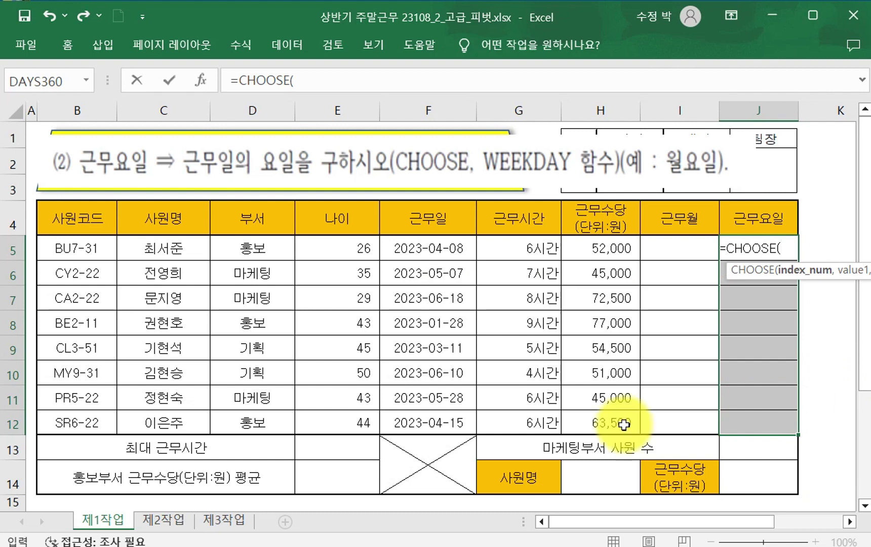
Nest WEEKDAY as CHOOSE's first argument, with Serial_number F5 and Return_type 2
click(311, 81)
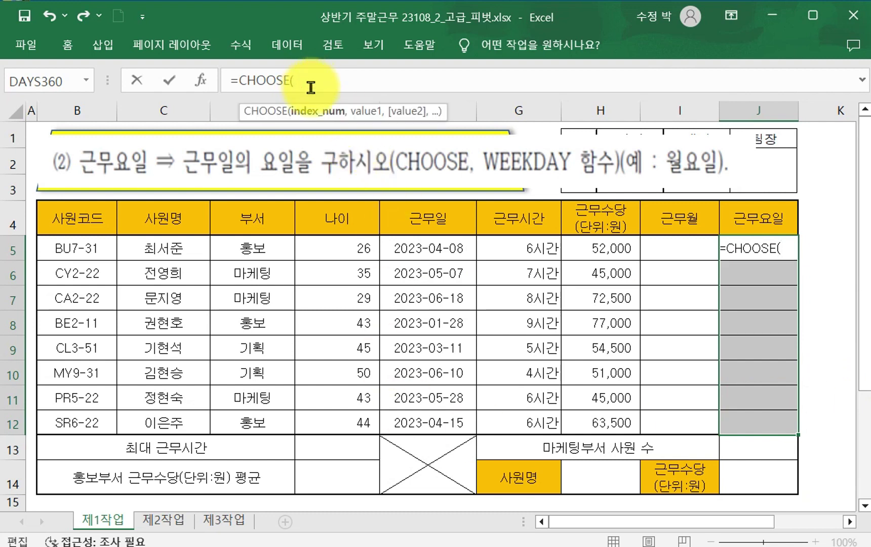
text(w)
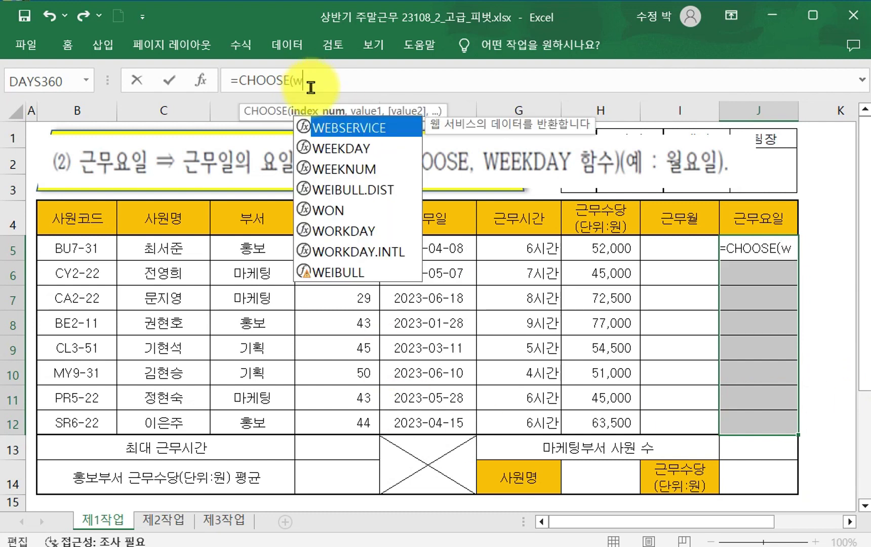
double_click(329, 150)
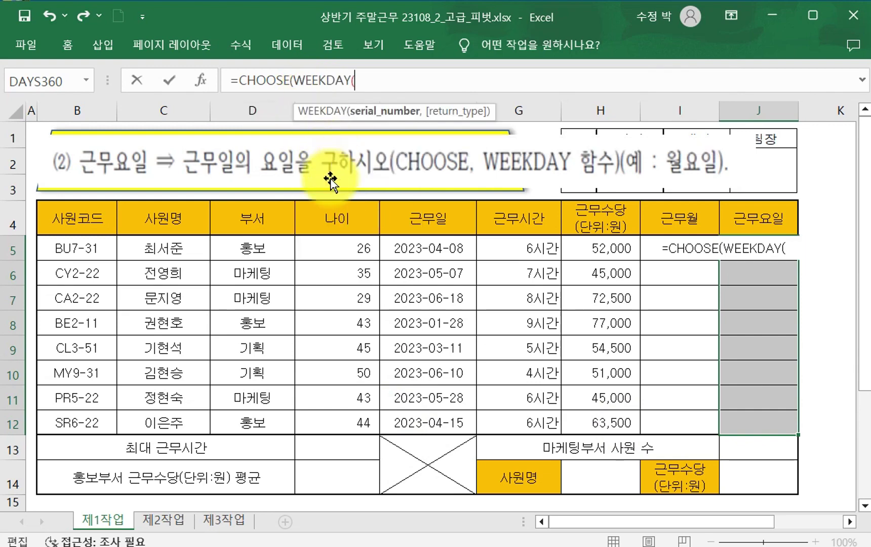
click(203, 81)
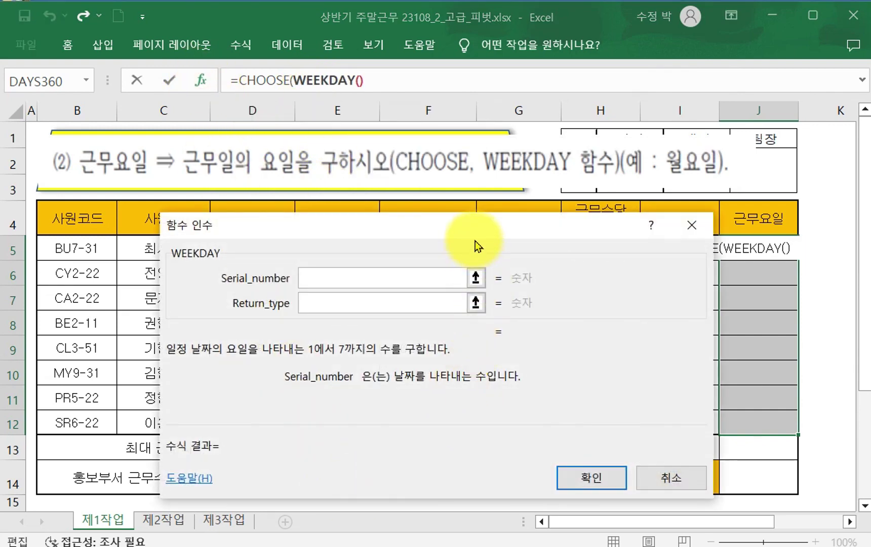
drag(476, 237, 587, 272)
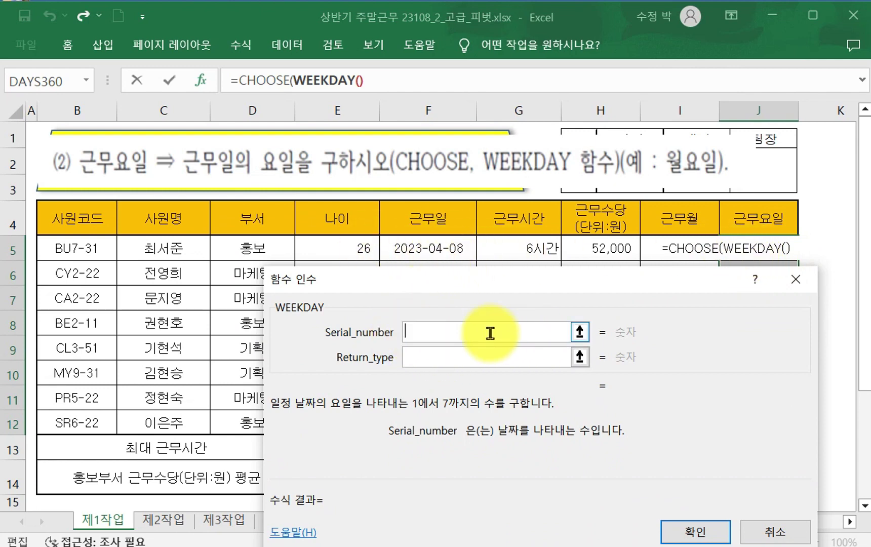
click(426, 251)
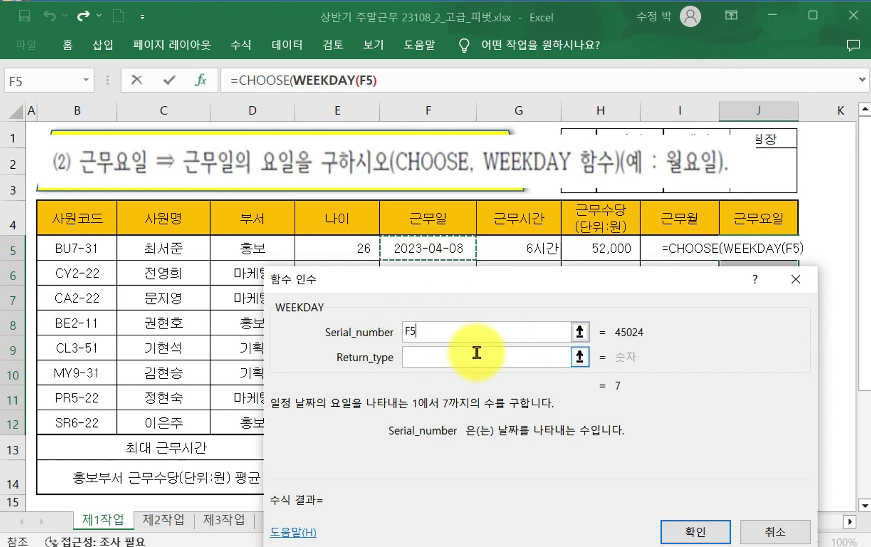
click(429, 357)
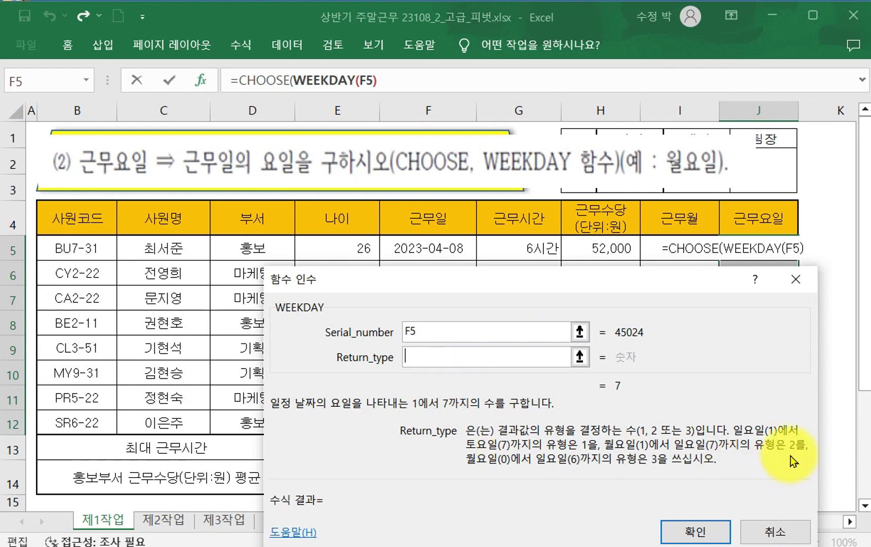
text(2)
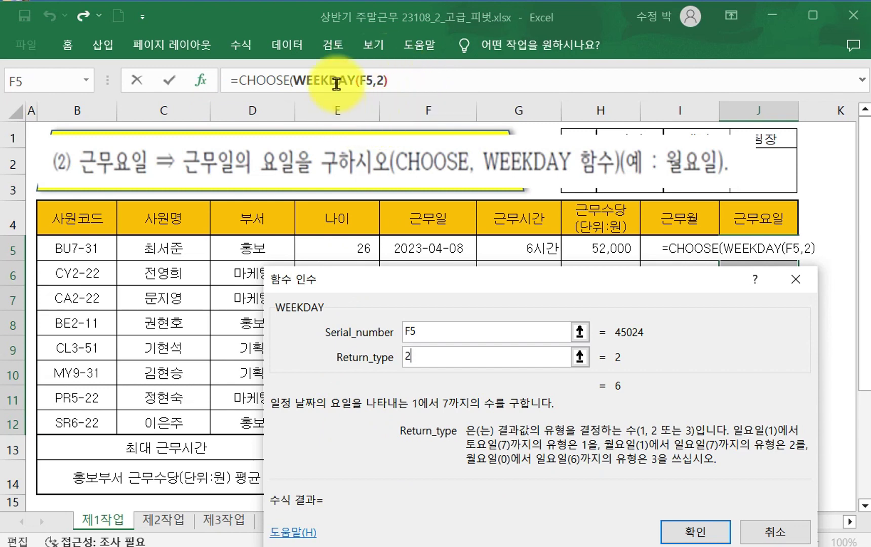
Return to CHOOSE's function arguments and set Value1 to 월요일
click(256, 81)
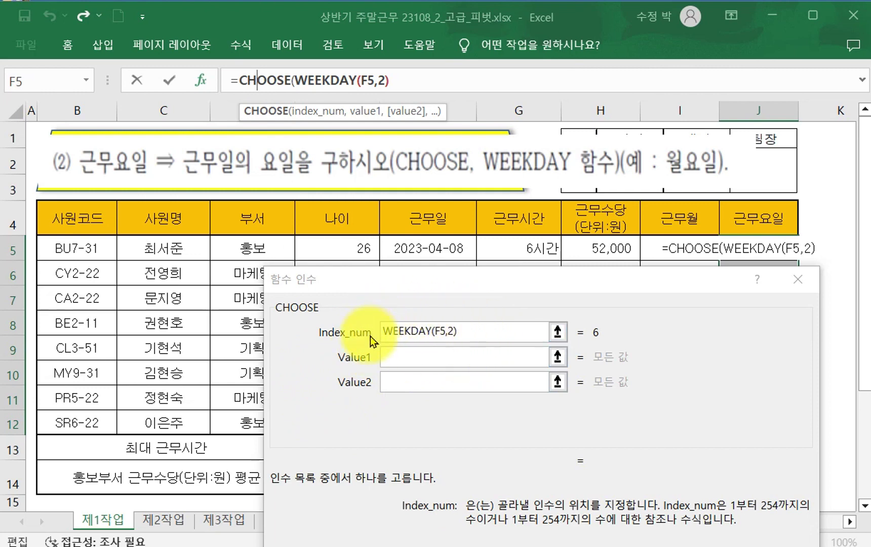
click(385, 356)
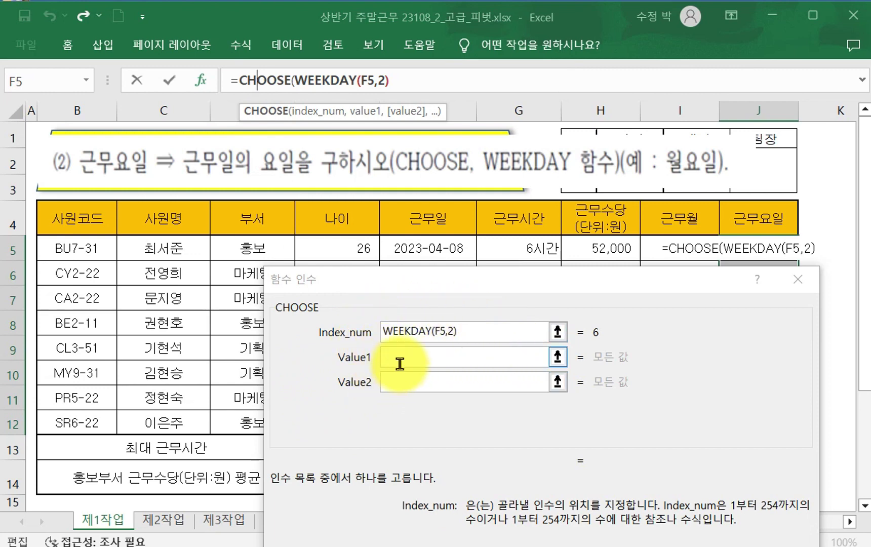
click(395, 357)
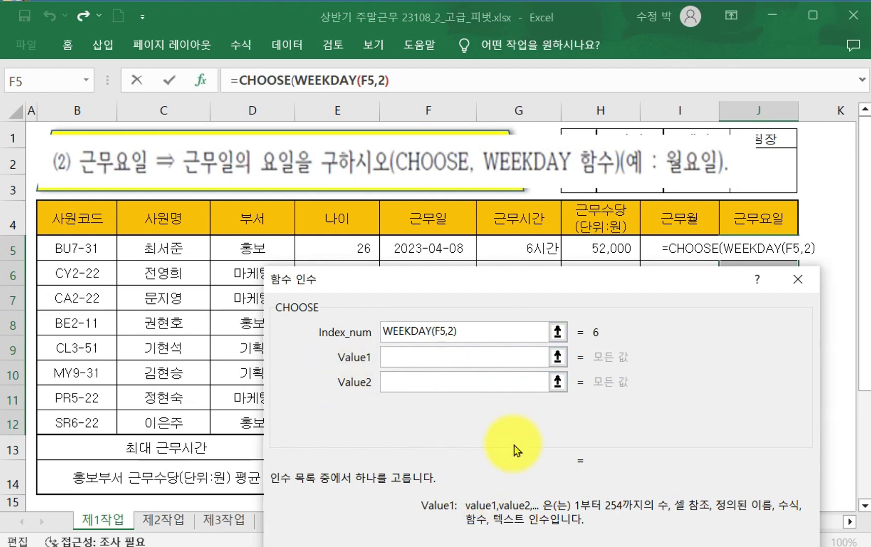
text(워)
text(요일)
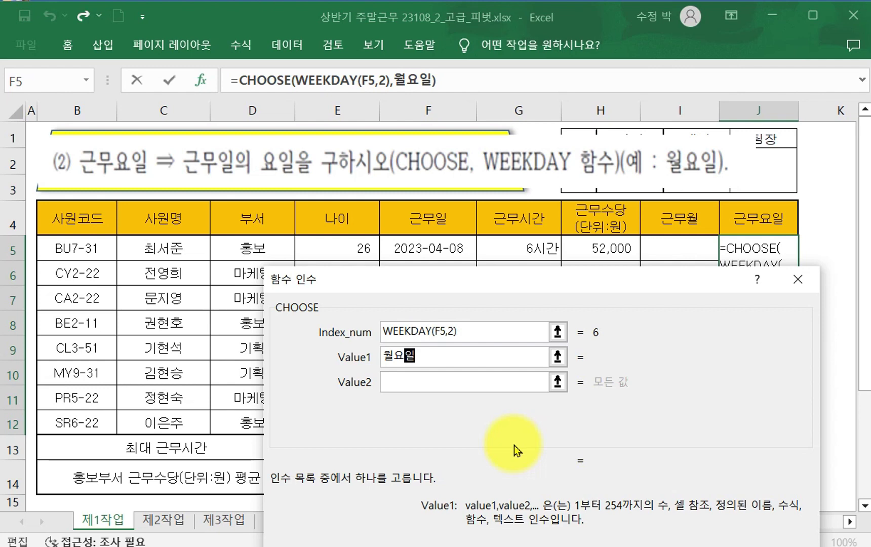
key(Tab)
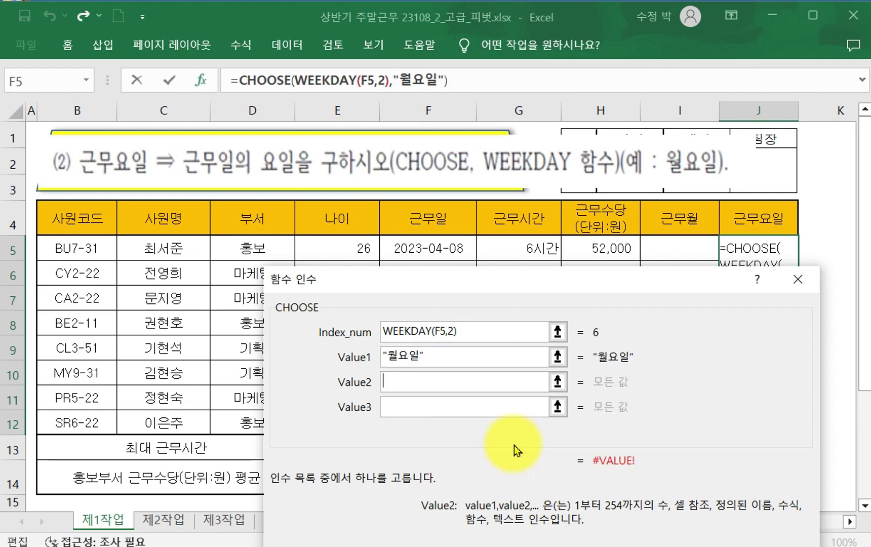
Set CHOOSE's Value2 to Value5 to 화요일, 수요일, 목요일 and 금요일
text(황요일)
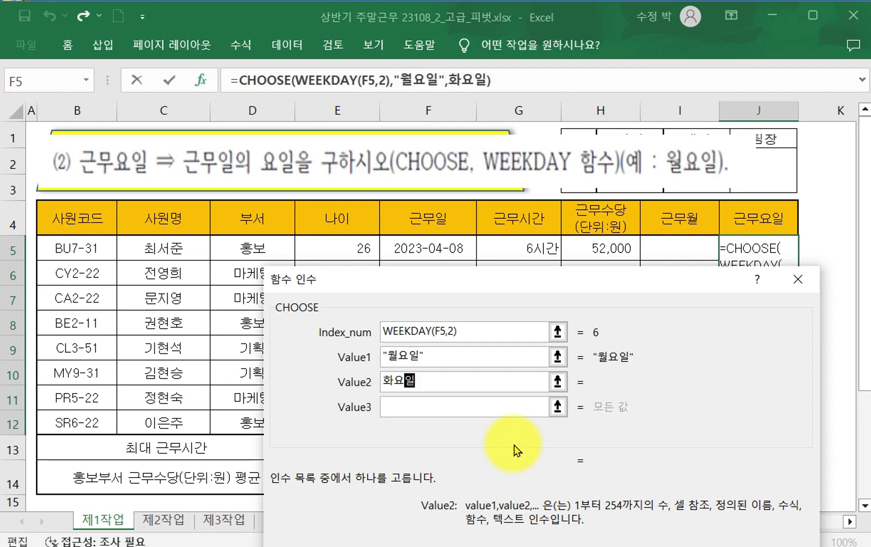
key(Tab)
text(수요일)
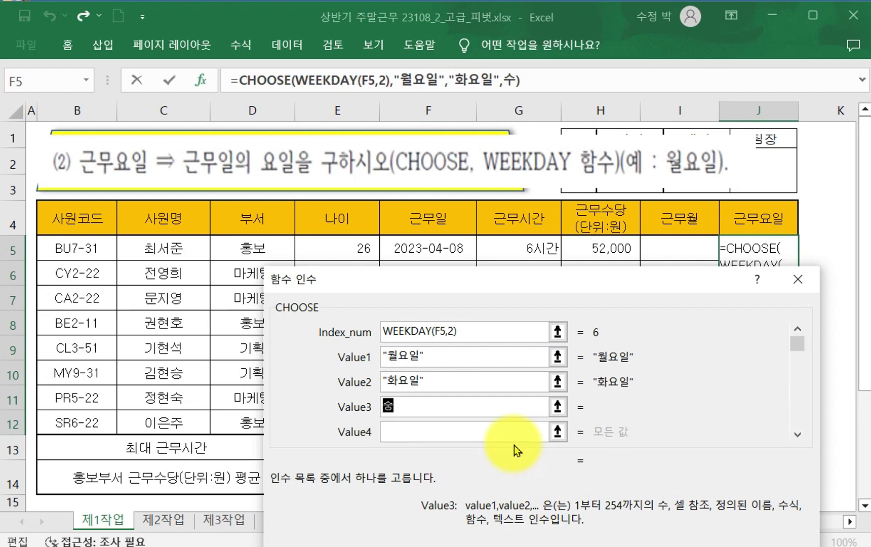
key(Tab)
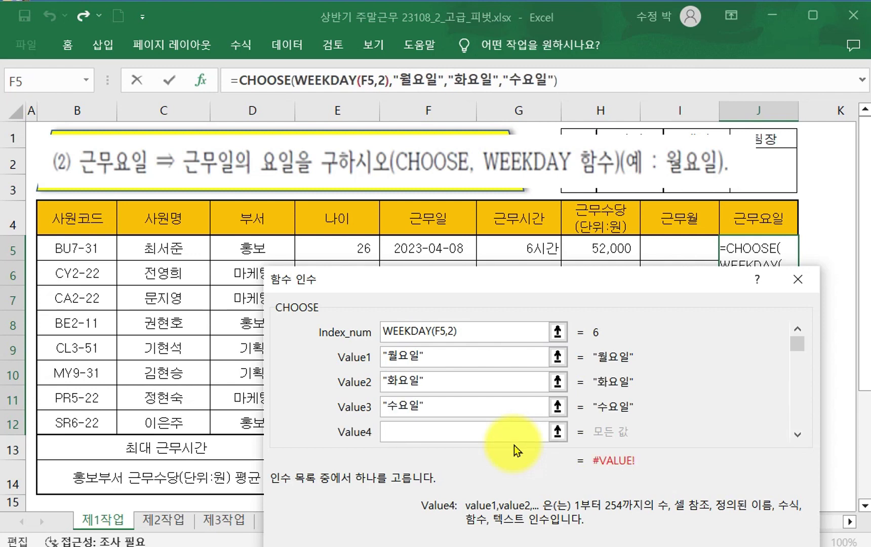
text(목요일)
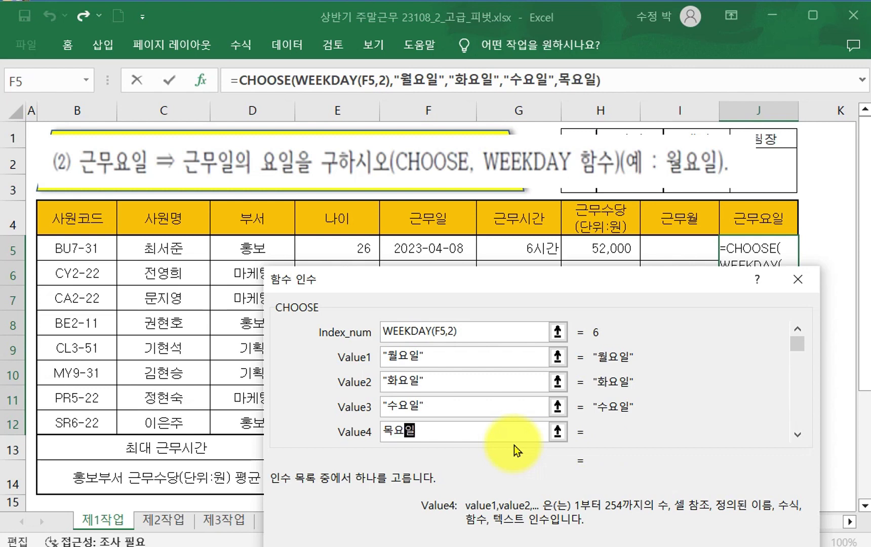
key(Tab)
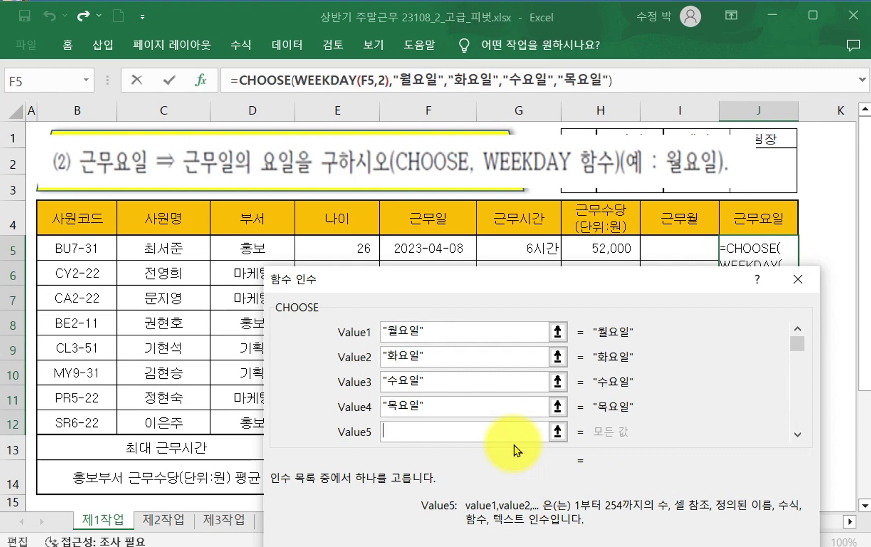
text(금요일)
key(Tab)
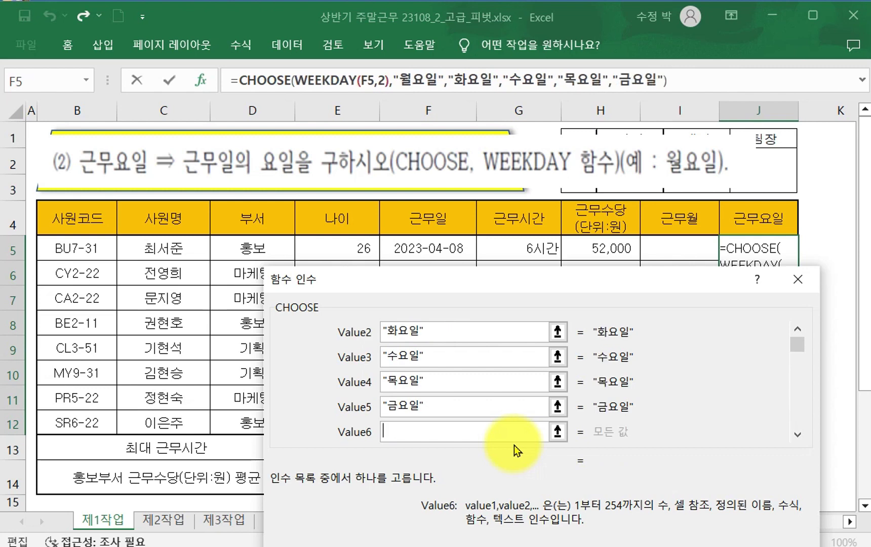
Set CHOOSE's Value6 to 토요일 and Value7 to 일요일, and fill the formula into all of J5:J12
text(토요일)
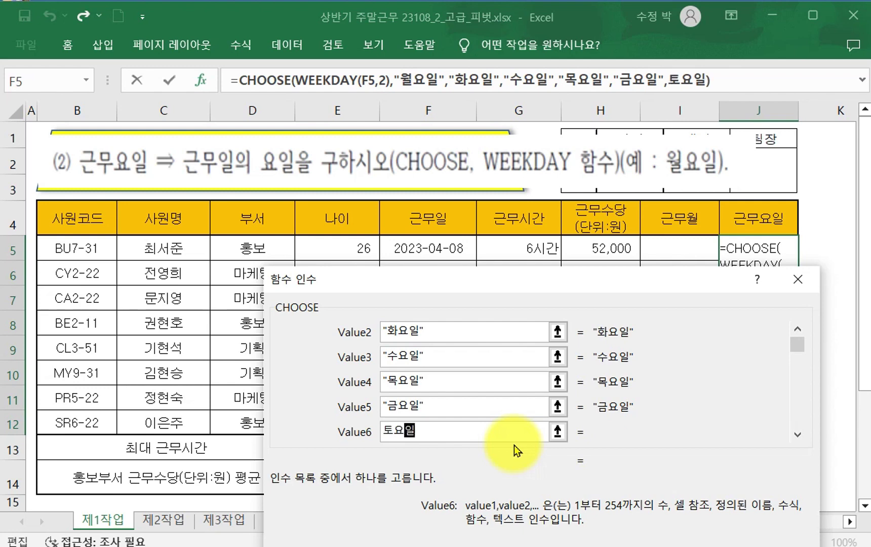
key(Tab)
text(일요일)
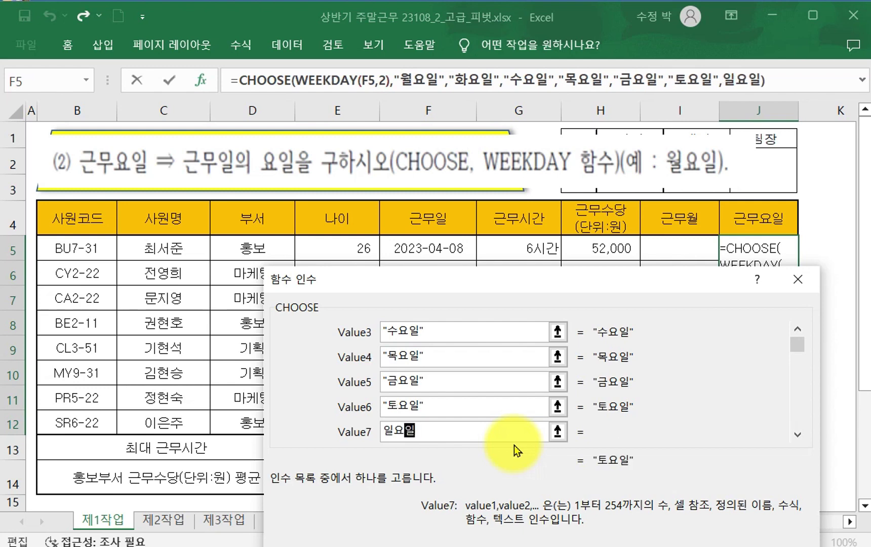
drag(673, 287, 673, 142)
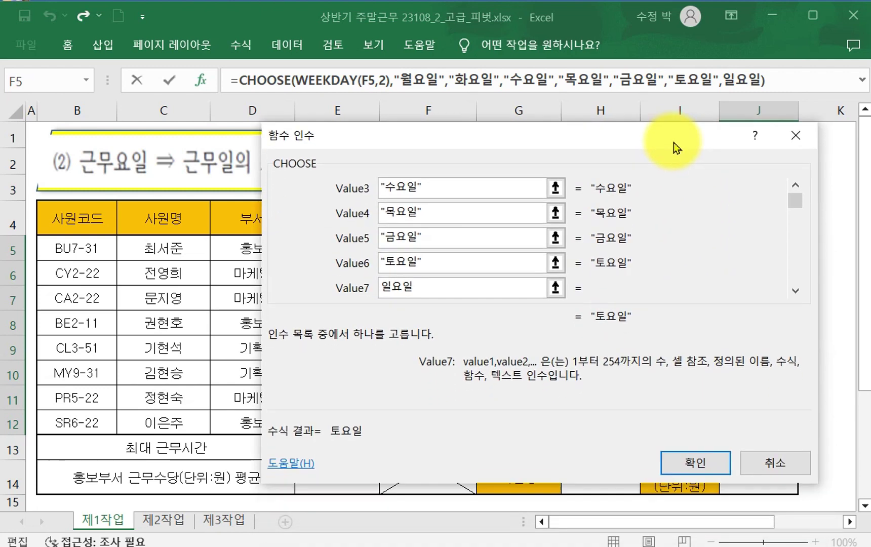
click(691, 467)
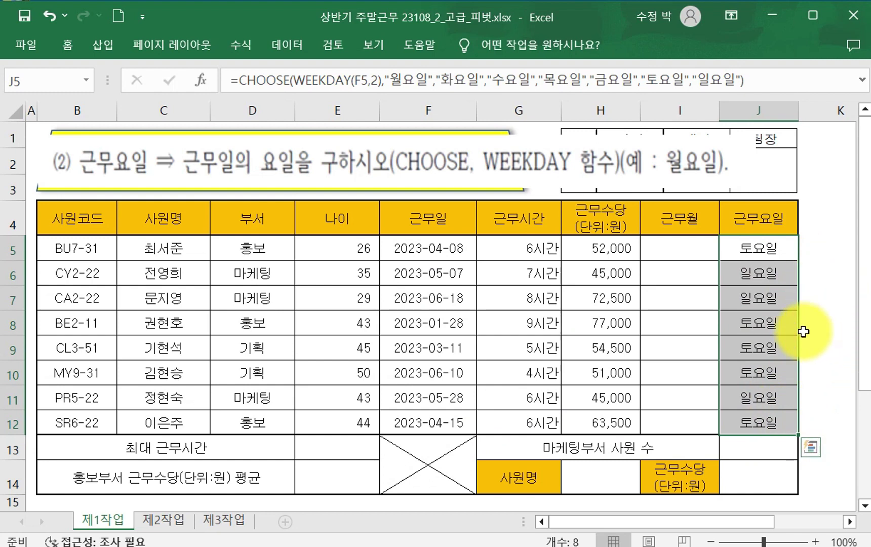
click(836, 298)
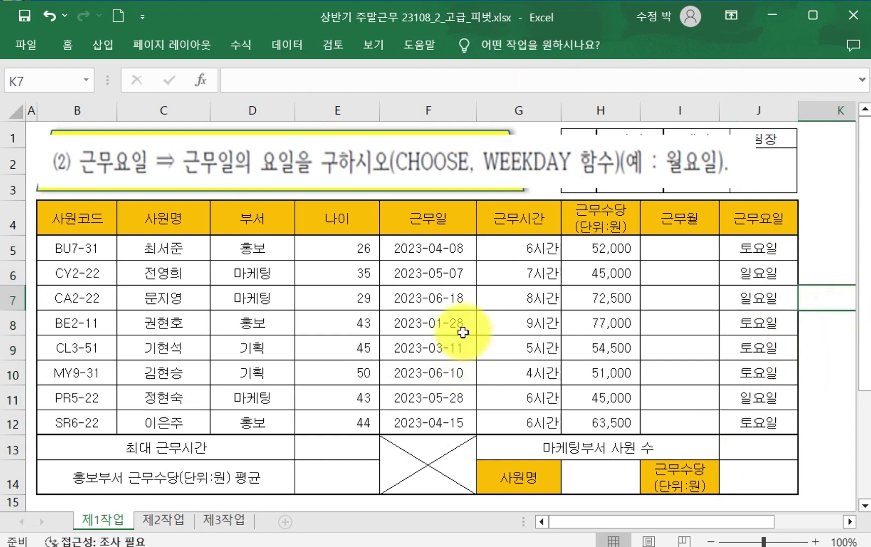
Apply the custom number format aaaa to the 근무일 dates in F5:F12 to display them as weekday names
mouse_move(379, 236)
mouse_down()
mouse_move(474, 418)
mouse_move(473, 440)
mouse_up()
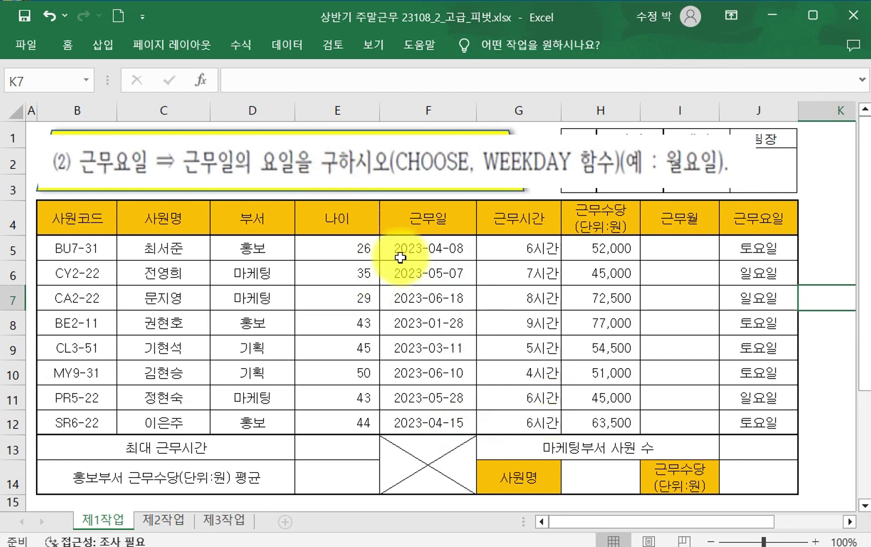
drag(423, 248, 422, 421)
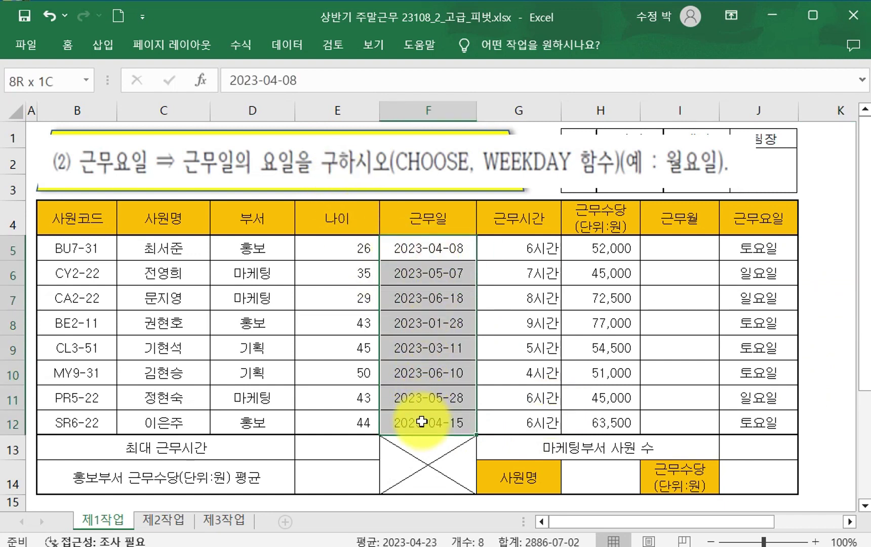
click(70, 46)
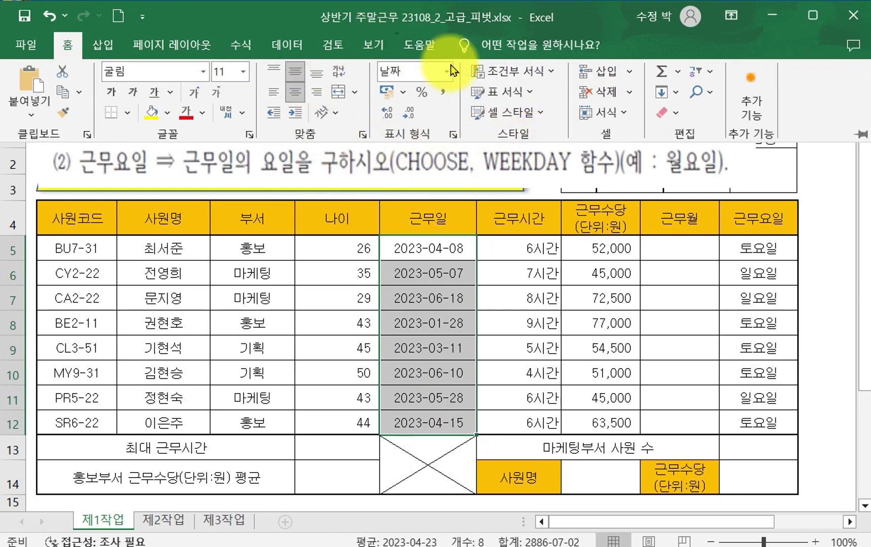
click(452, 138)
key(ctrl+1)
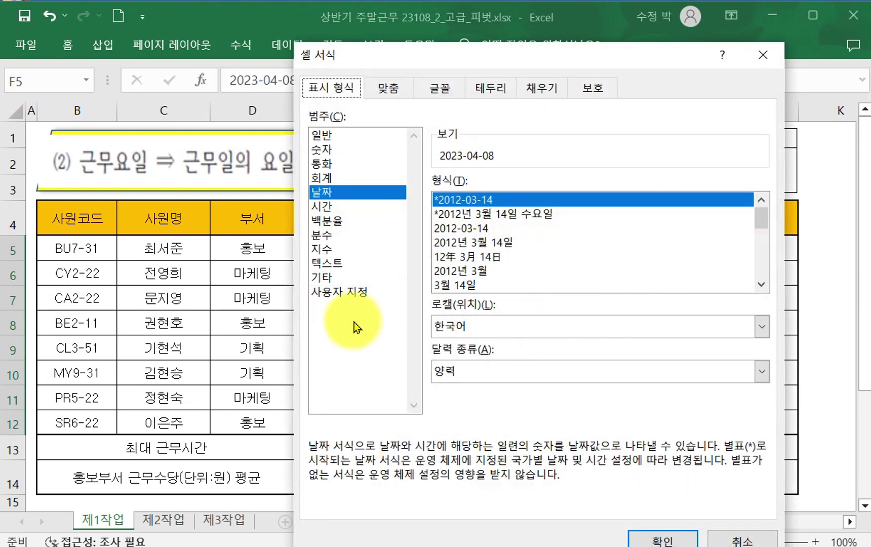
drag(480, 65, 464, 34)
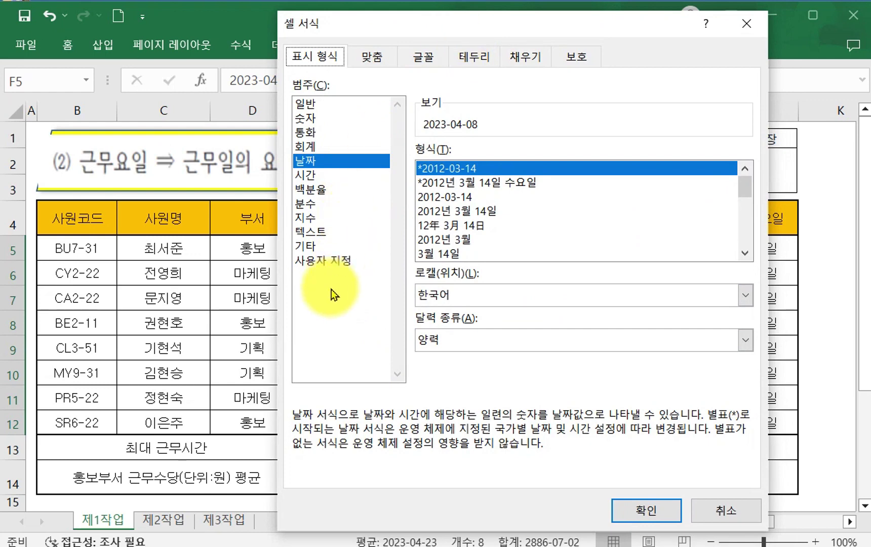
click(329, 265)
drag(531, 24, 744, 62)
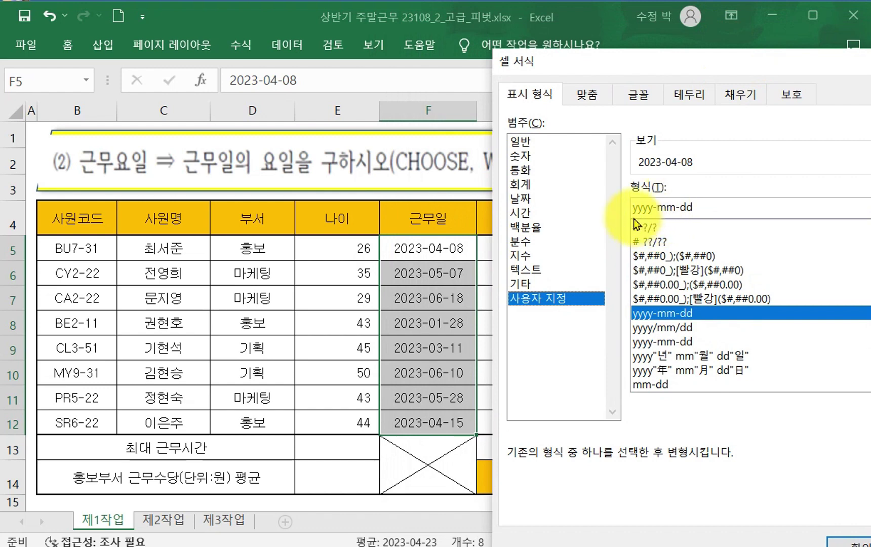
drag(703, 206, 601, 205)
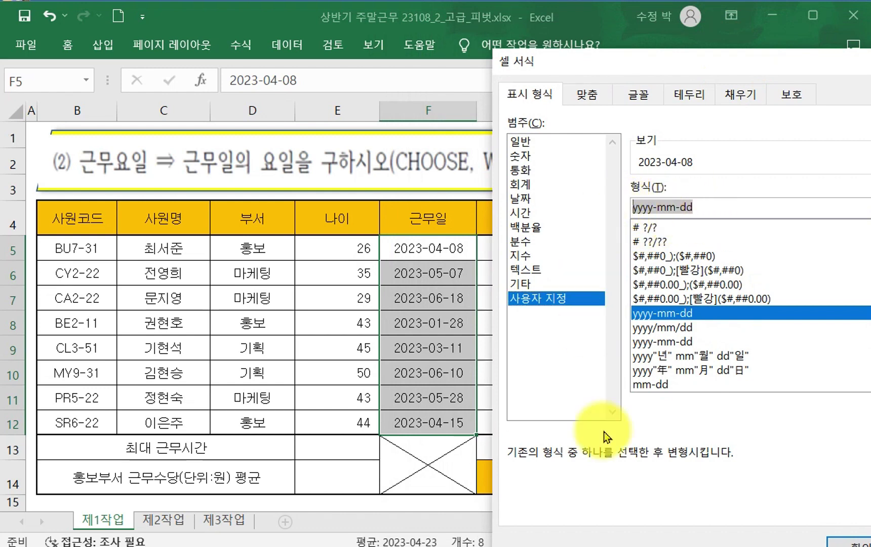
key(BackSpace)
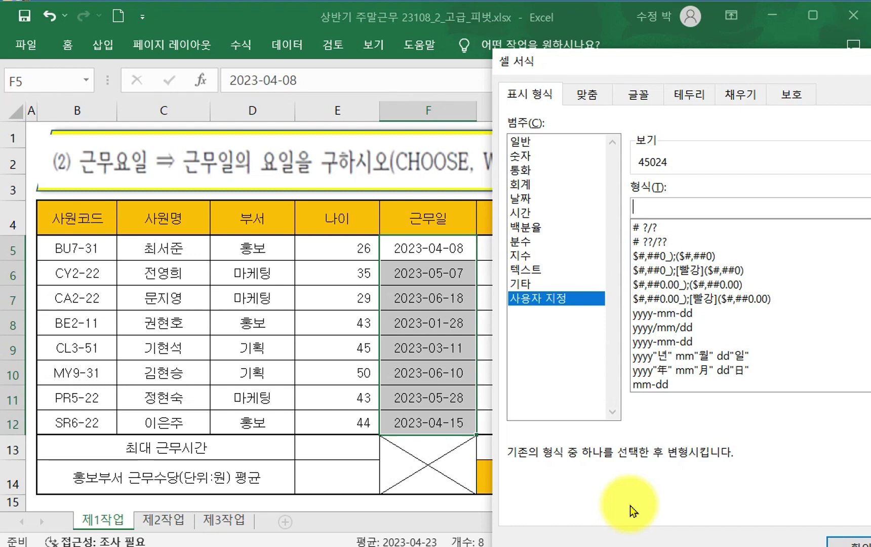
text(aaaa)
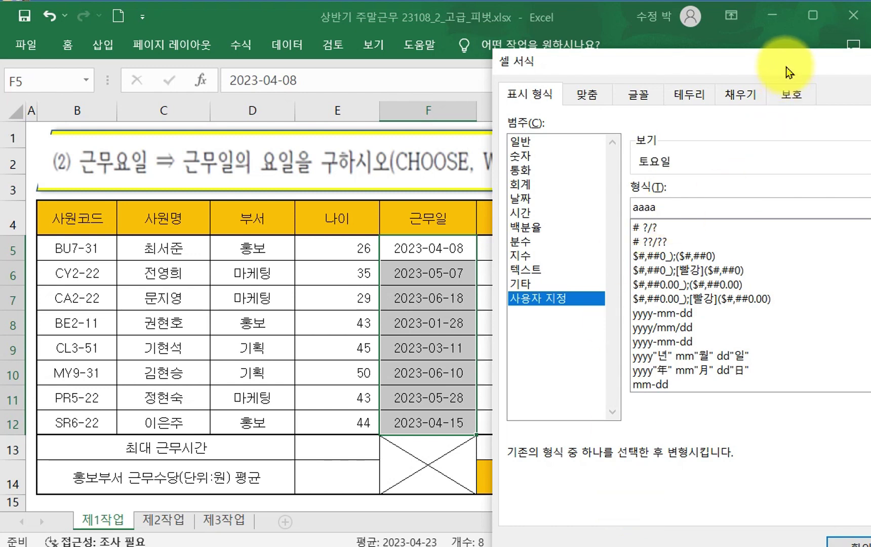
drag(785, 67, 630, 55)
click(709, 537)
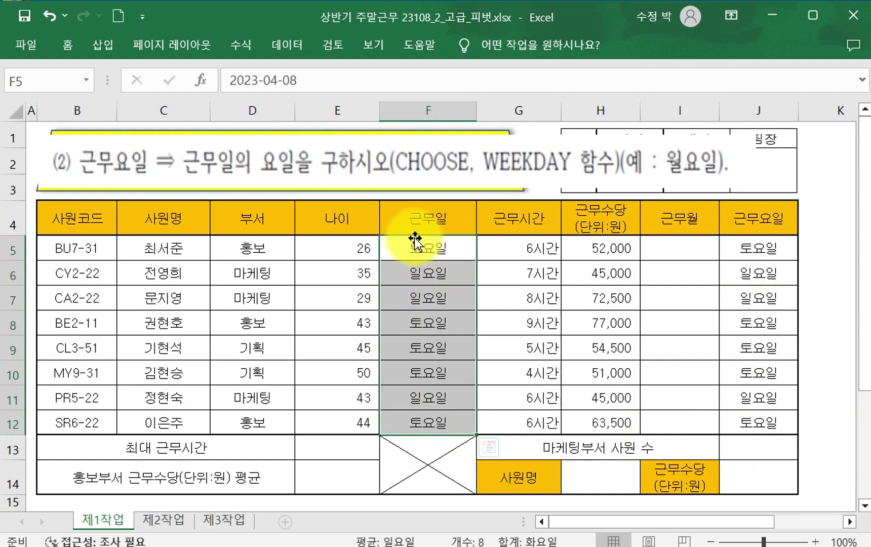
Set the number format of the 근무일 cells F5:F12 back to 간단한 날짜
click(62, 48)
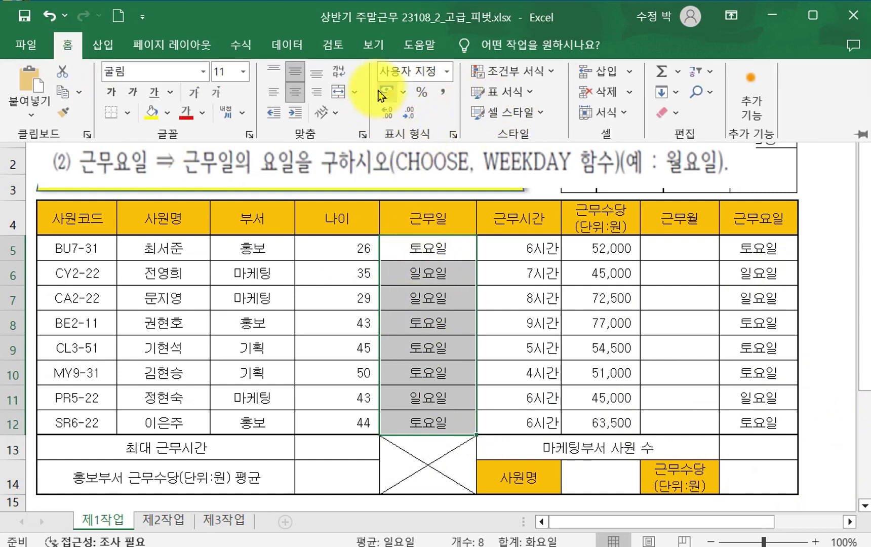
click(447, 73)
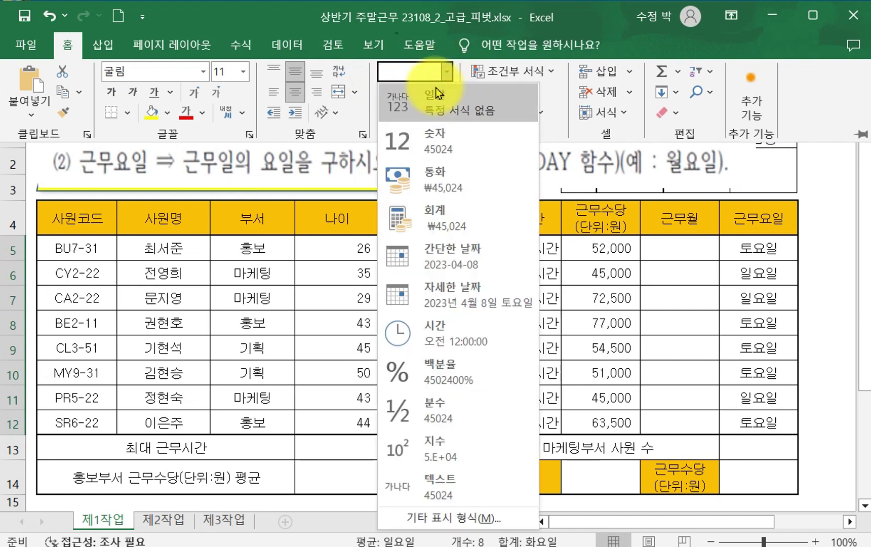
click(444, 262)
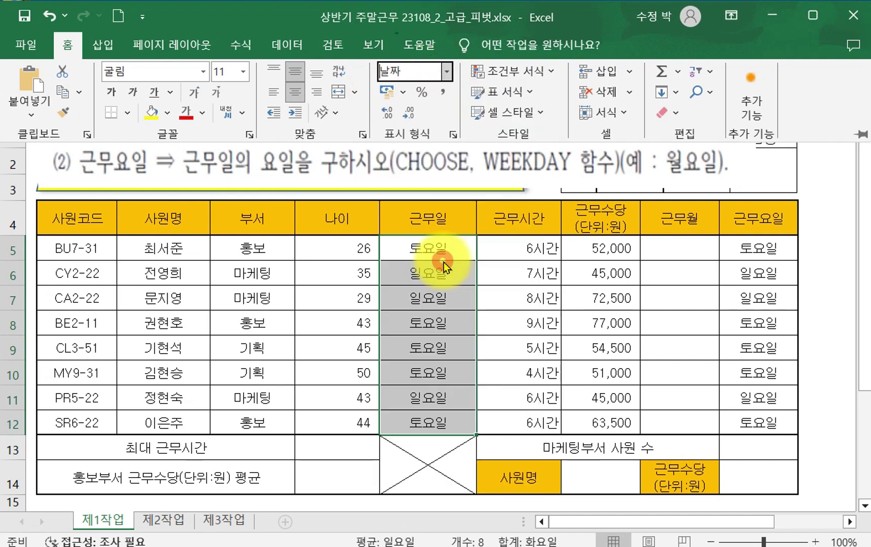
click(820, 442)
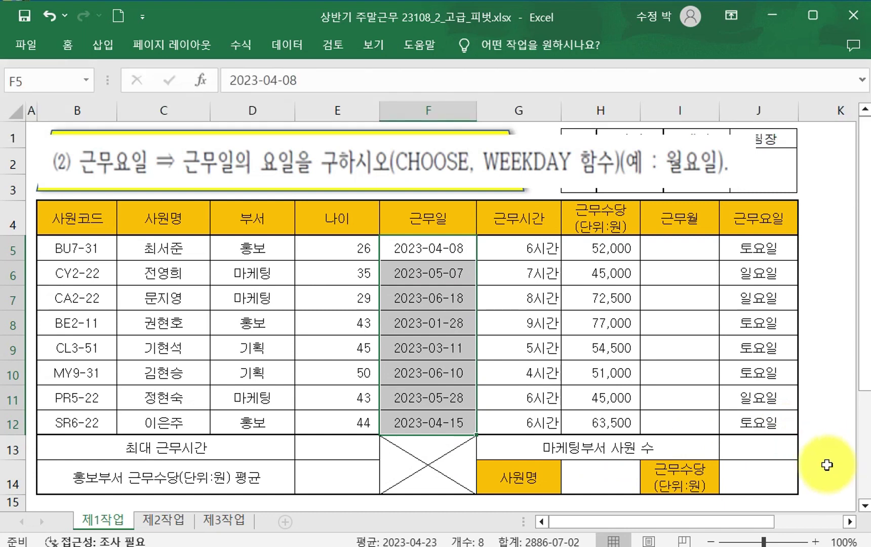